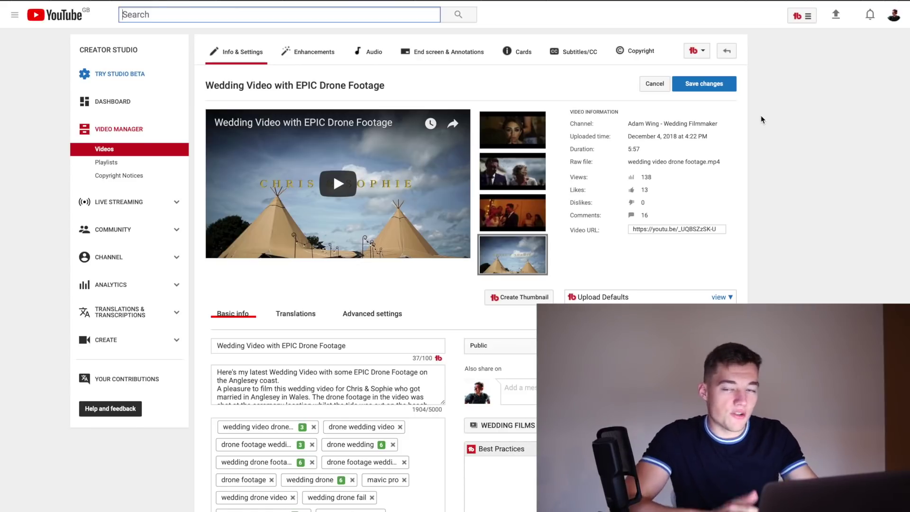
Search YouTube for the suggested phrase "wedding video drone footage"
text(wed)
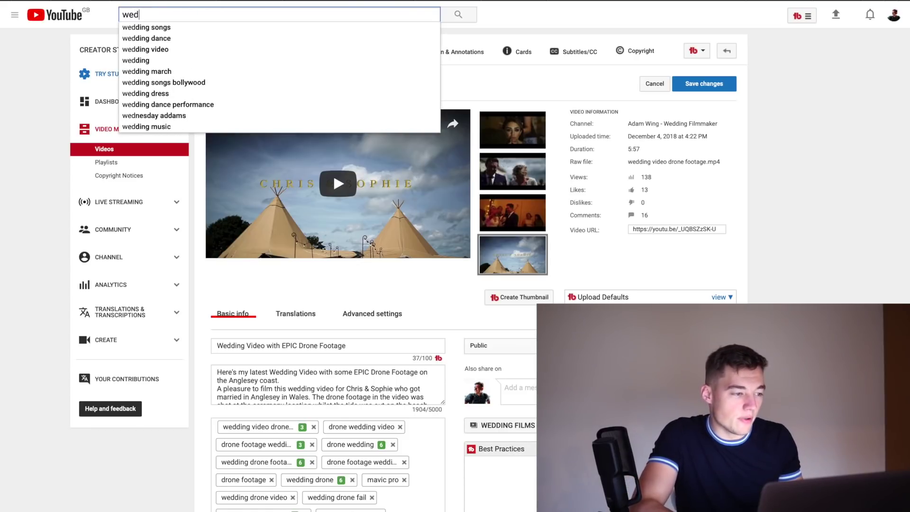
text(ding video )
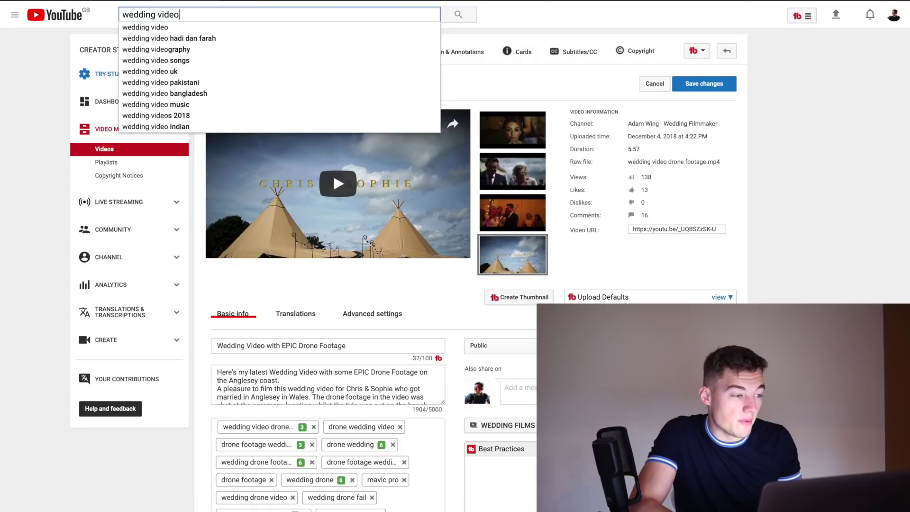
text(drone)
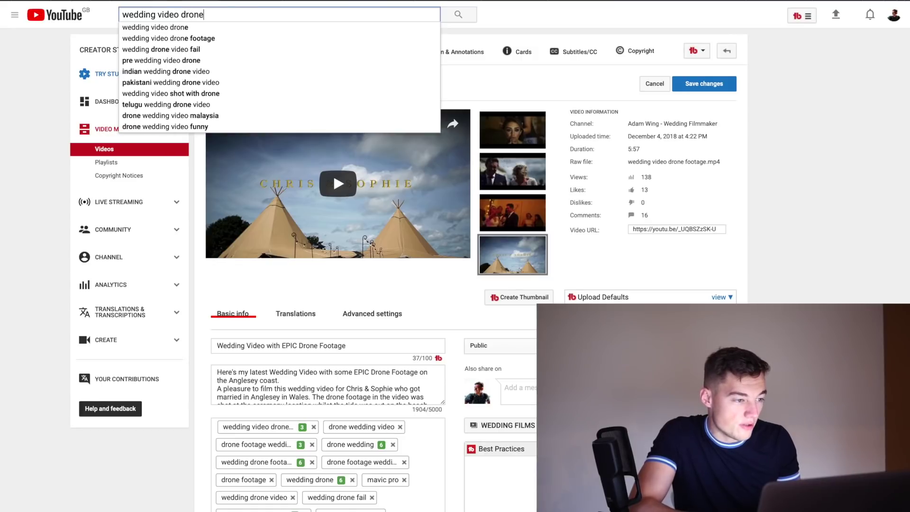
key(Down)
key(Down)
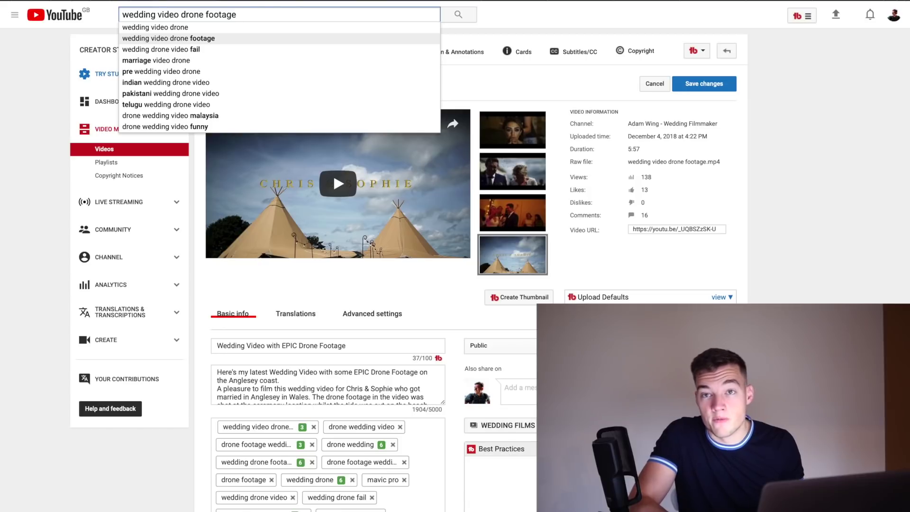
key(Return)
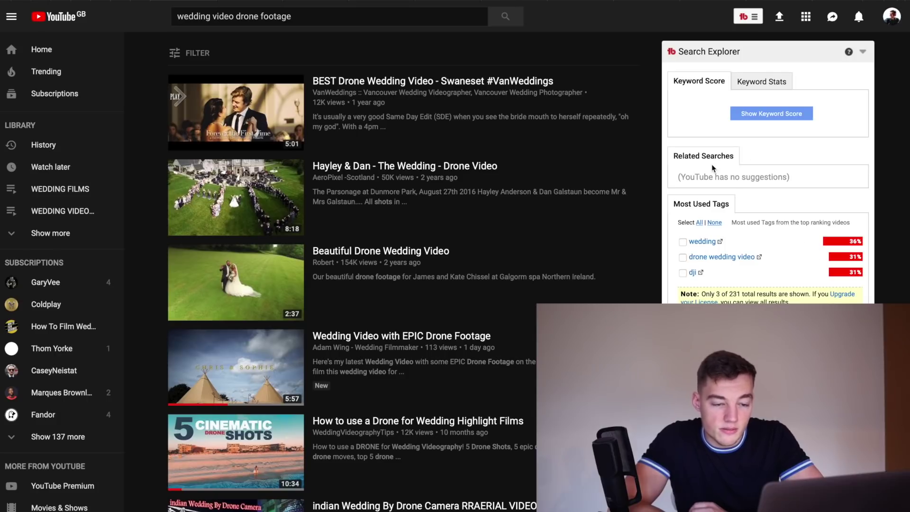
Show the keyword score for the search phrase and look through the videos ranking for it
click(768, 112)
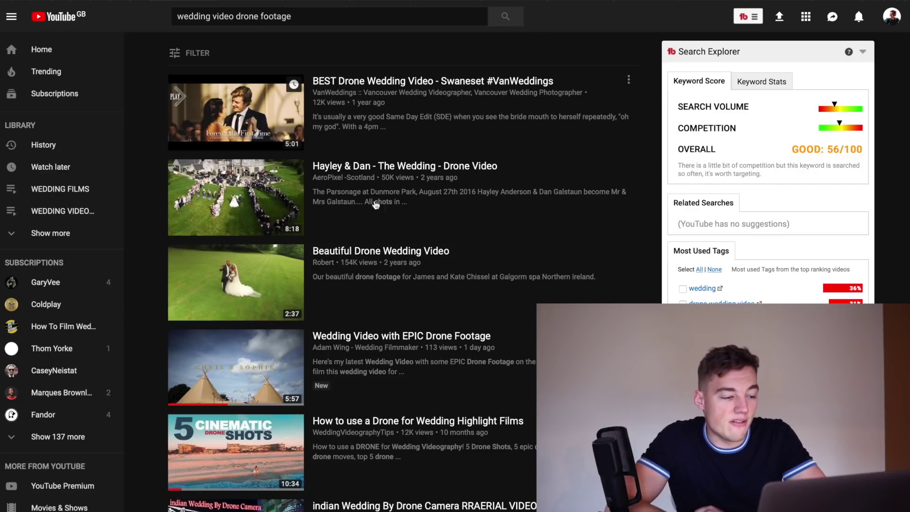
scroll(497, 241, down, 12)
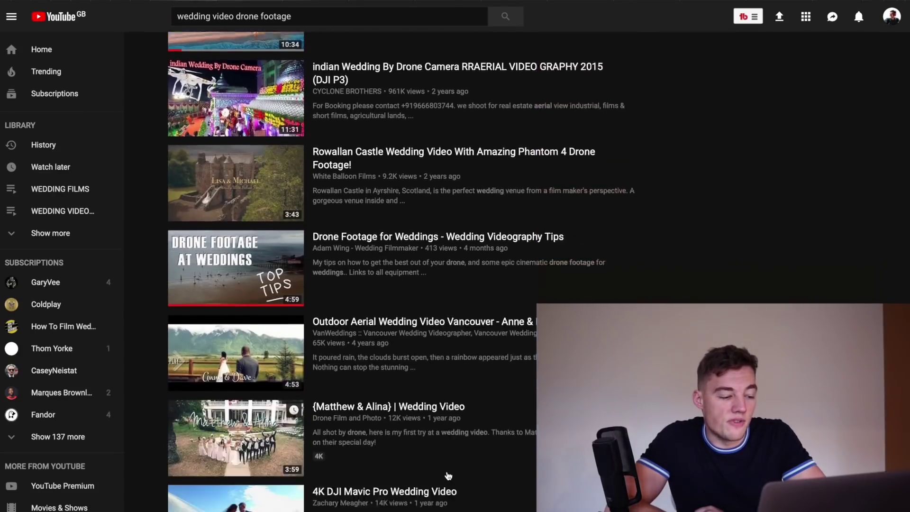
scroll(500, 123, down, 6)
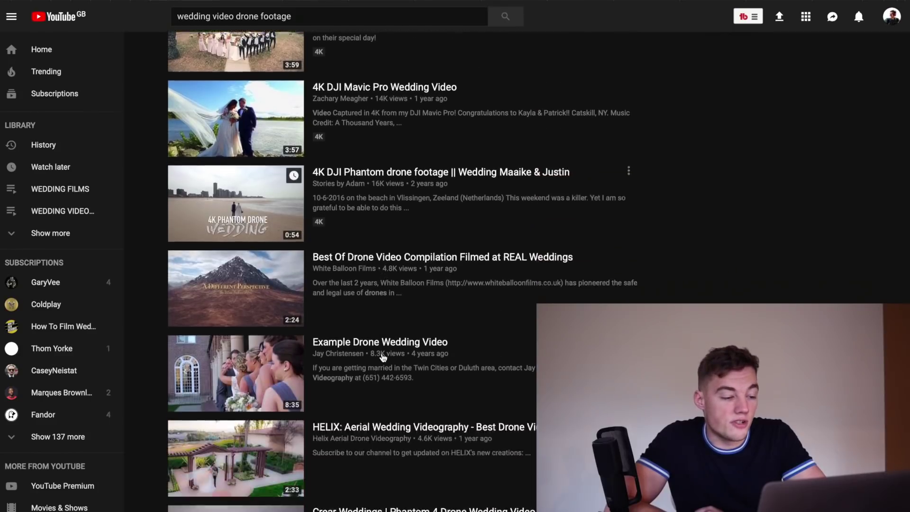
scroll(381, 355, up, 19)
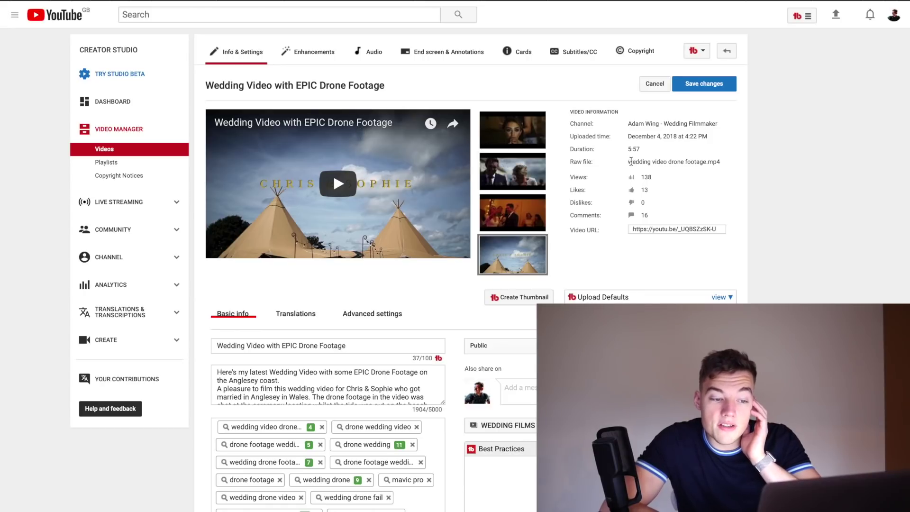
On the wedding video's edit page, highlight the raw file name in the video information and look over the page
drag(628, 162, 724, 163)
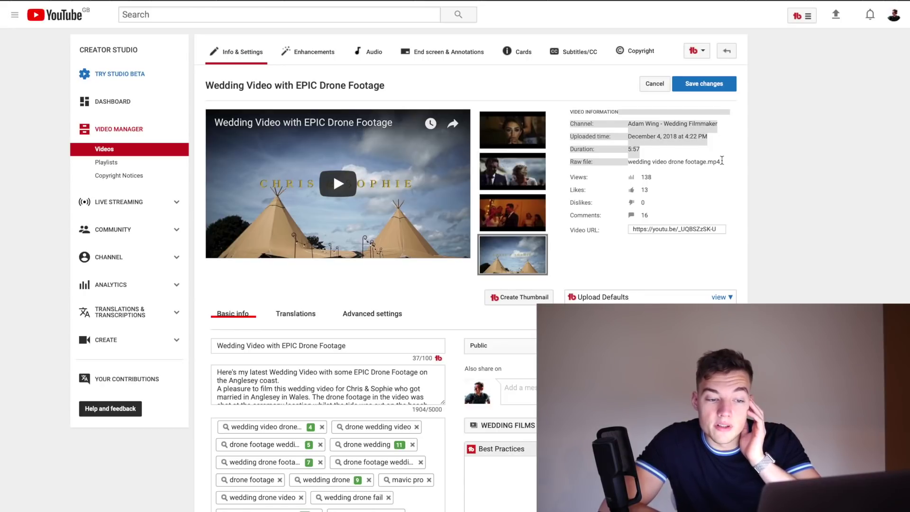
click(697, 160)
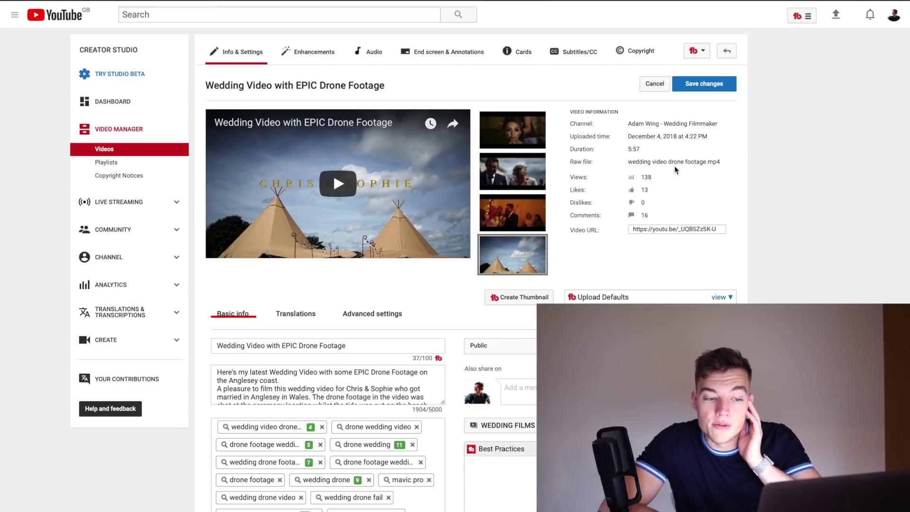
scroll(737, 192, down, 10)
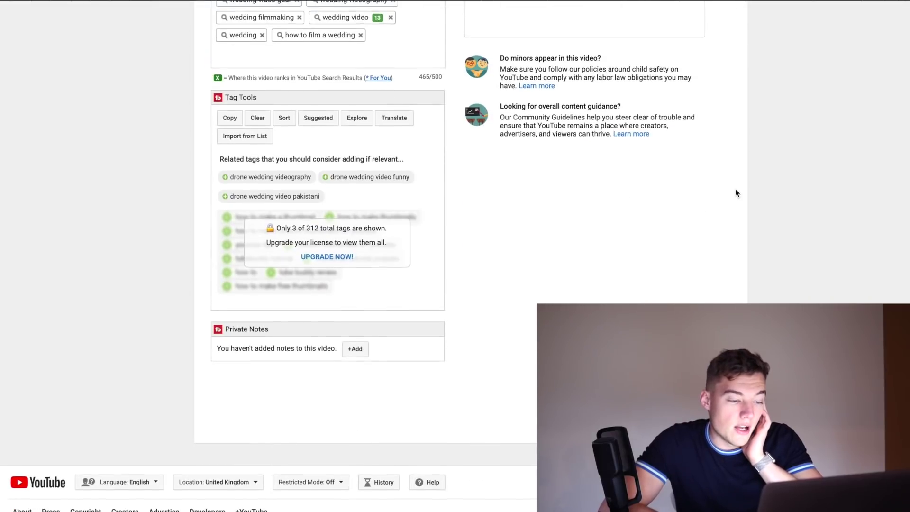
scroll(690, 248, up, 10)
mouse_move(516, 253)
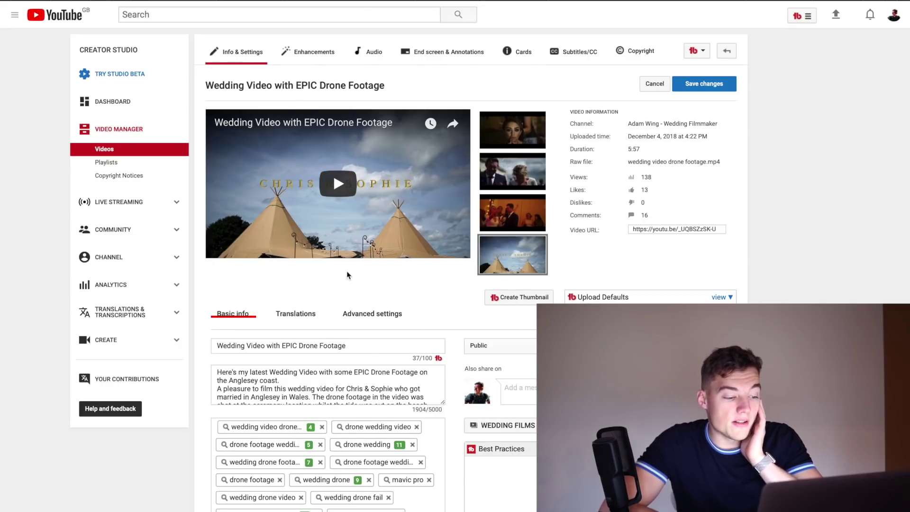
Expand the description box and highlight the keywords "Wedding Video" and "drone footage" in its opening paragraph
scroll(318, 351, down, 2)
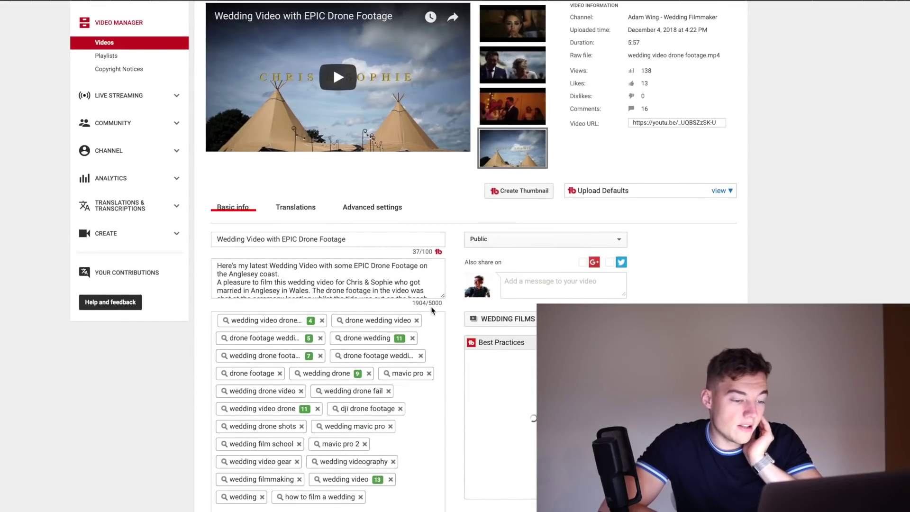
click(441, 295)
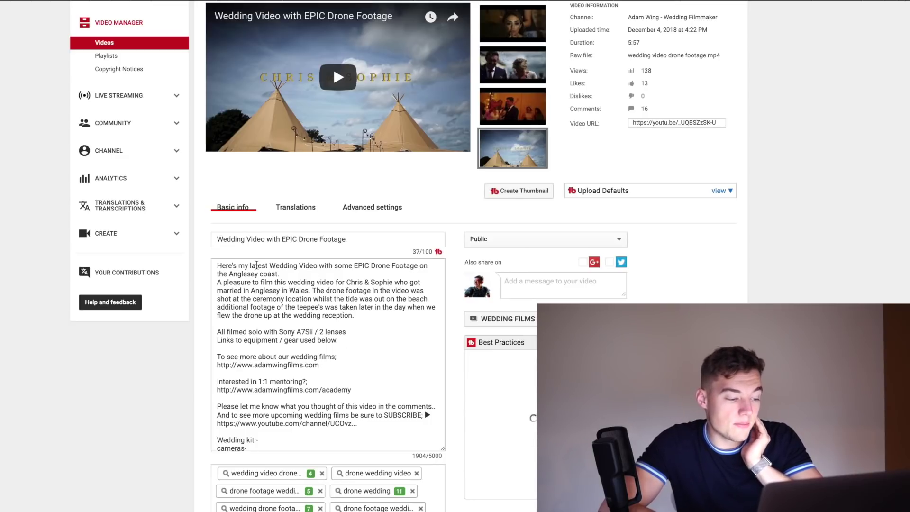
drag(270, 265, 317, 266)
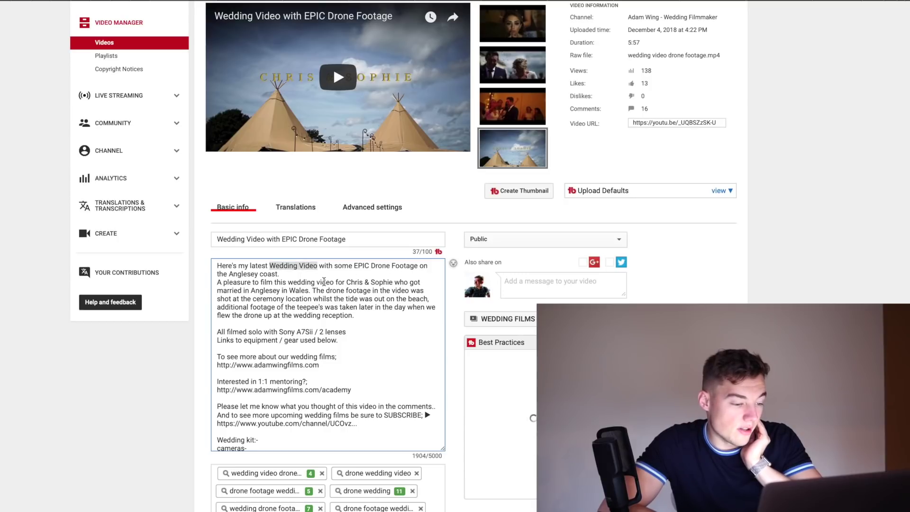
drag(288, 282, 370, 290)
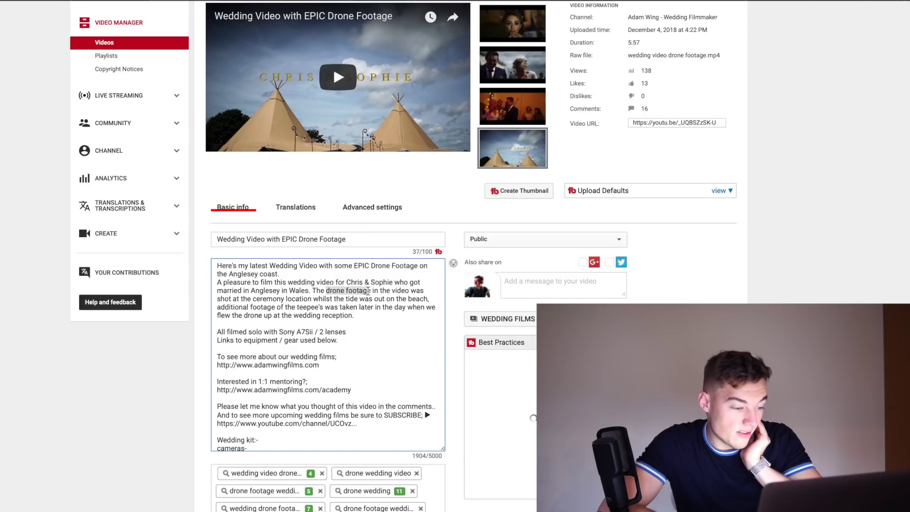
double_click(263, 308)
double_click(253, 314)
double_click(301, 315)
Highlight the repeated video title "Wedding Video with EPIC Drone Footage" at the end of the description
scroll(377, 312, down, 10)
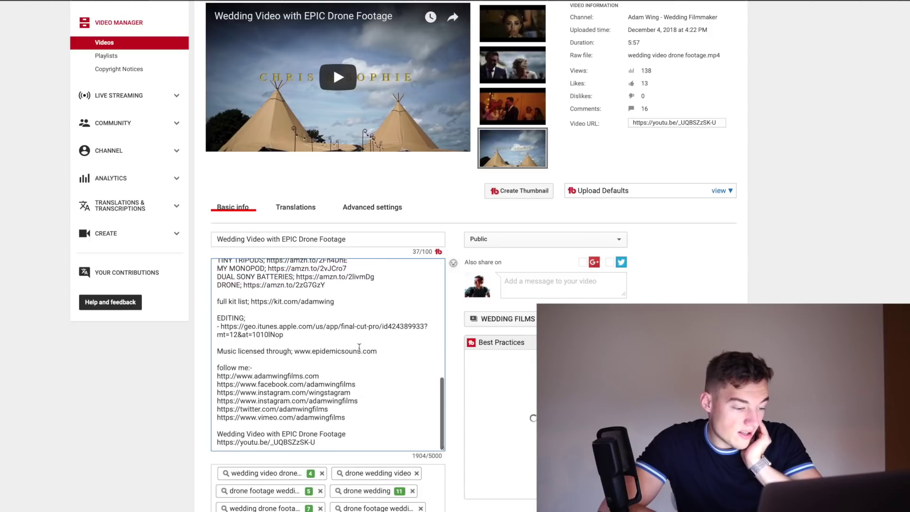
double_click(327, 435)
drag(322, 435, 217, 435)
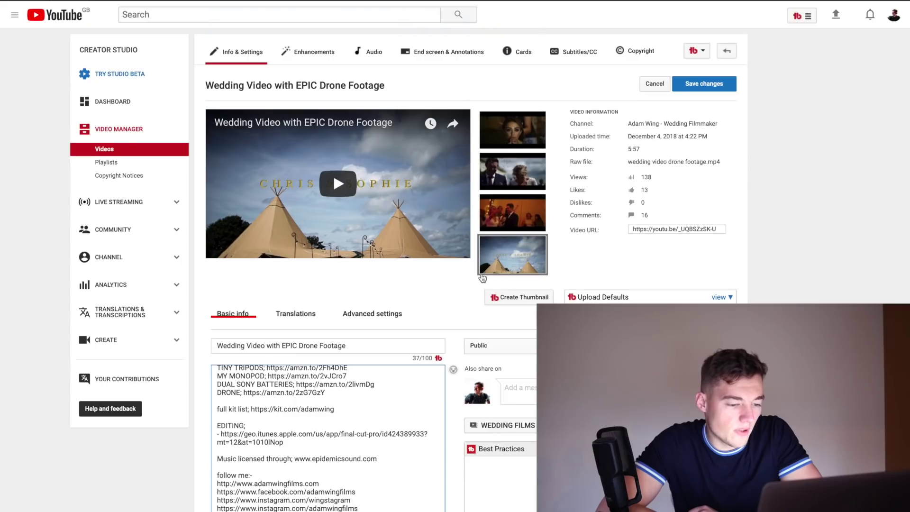
Examine the video's tags, their search ranking badges and the related tag suggestions
scroll(506, 315, down, 3)
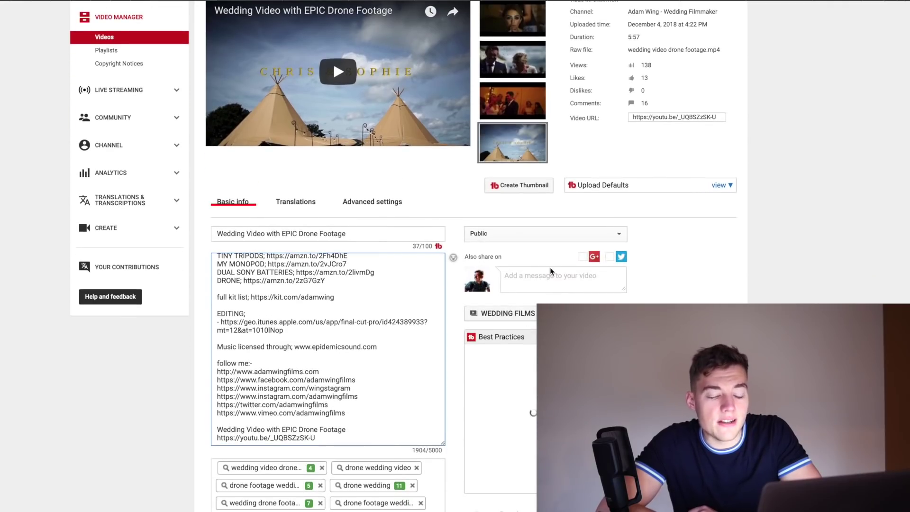
scroll(430, 292, down, 8)
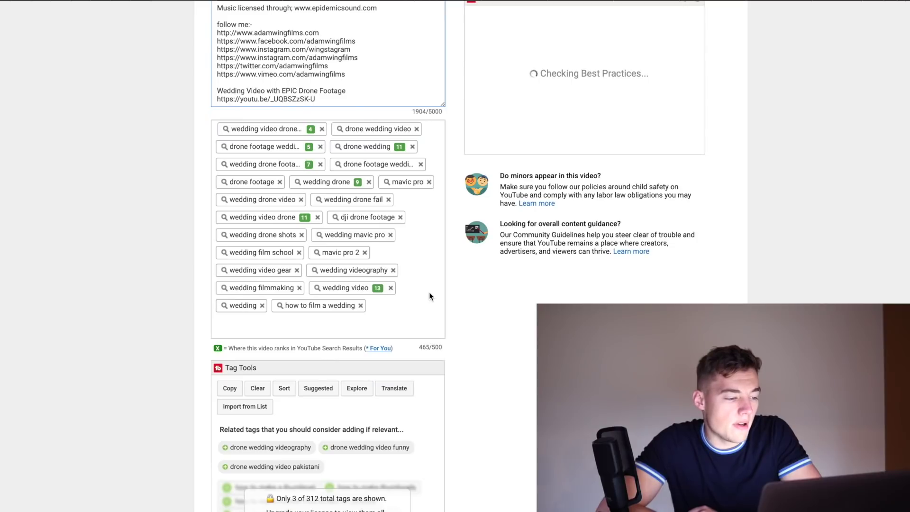
scroll(322, 312, down, 2)
scroll(323, 312, down, 2)
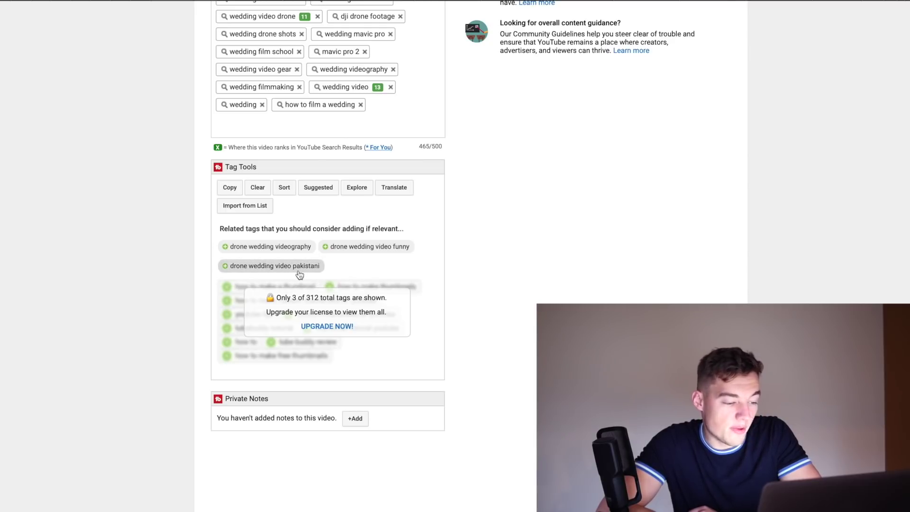
scroll(332, 273, up, 4)
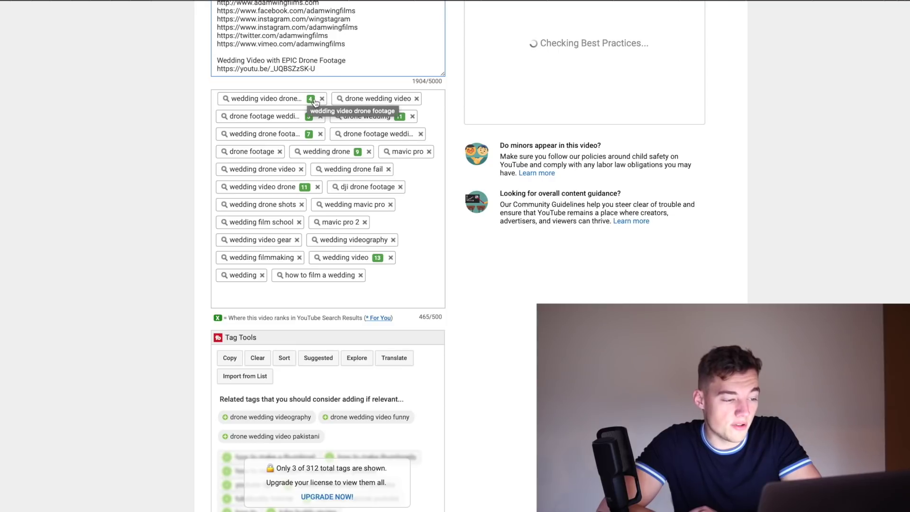
scroll(364, 183, up, 1)
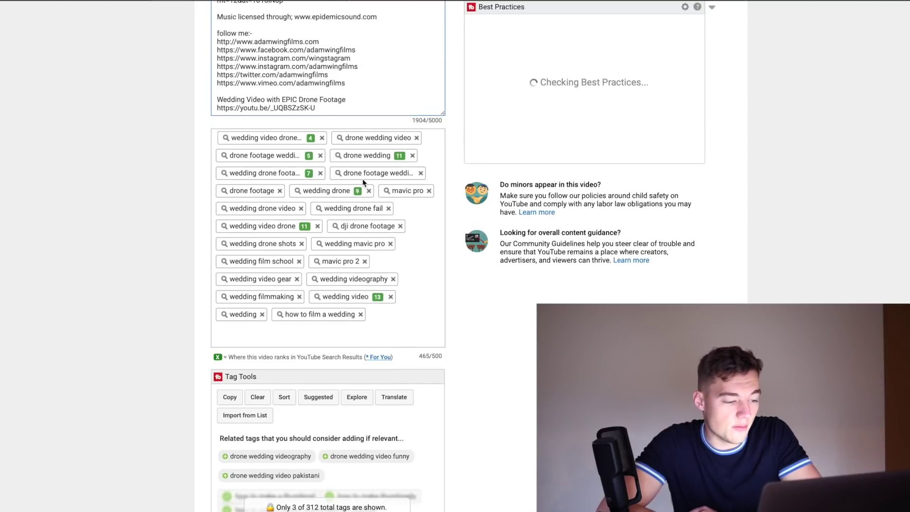
scroll(364, 182, up, 3)
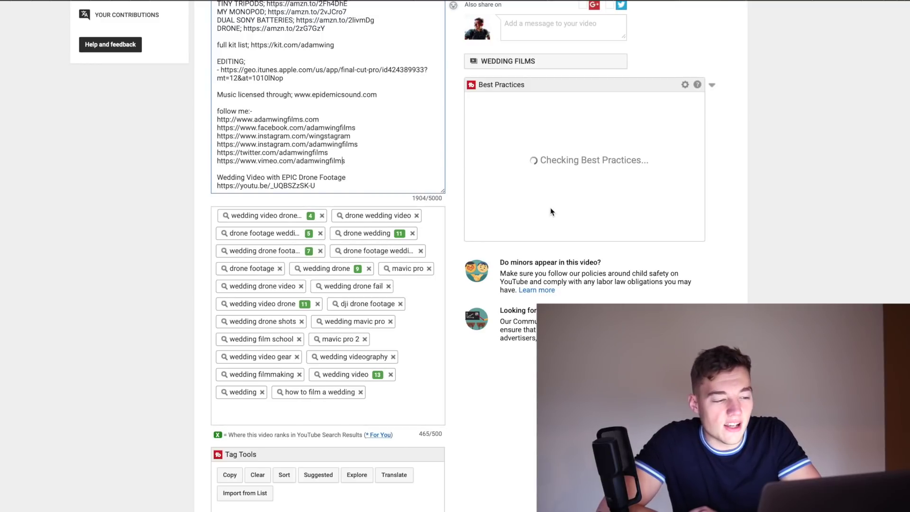
scroll(549, 209, up, 7)
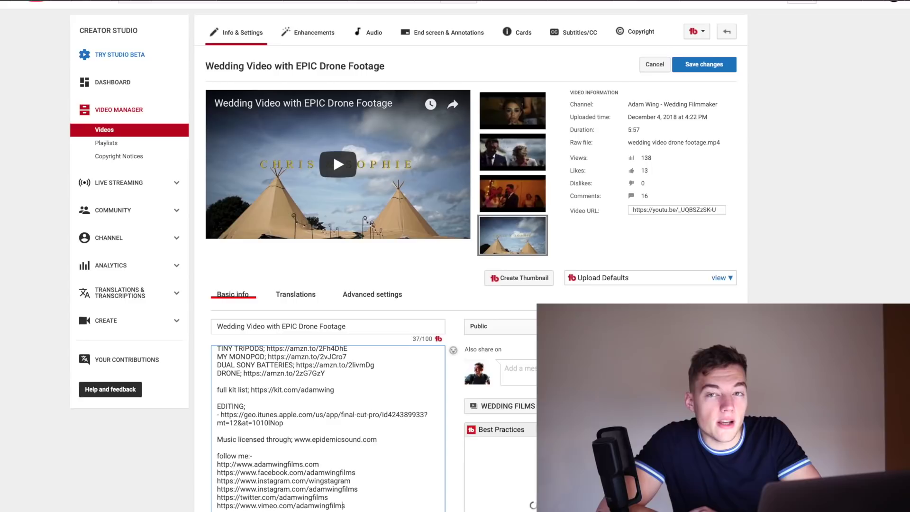
scroll(638, 158, up, 1)
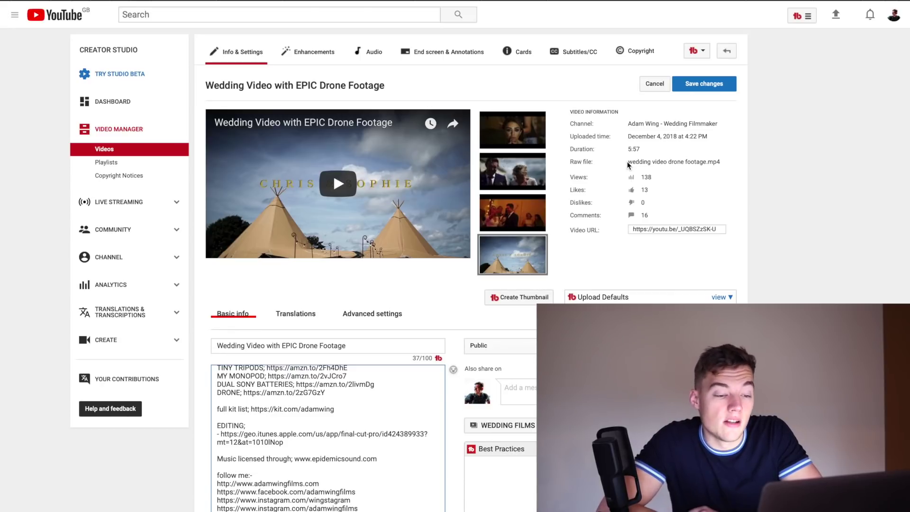
Highlight the raw file name "wedding video drone footage" and the word "Footage" in the title to compare their keywords
drag(628, 161, 716, 162)
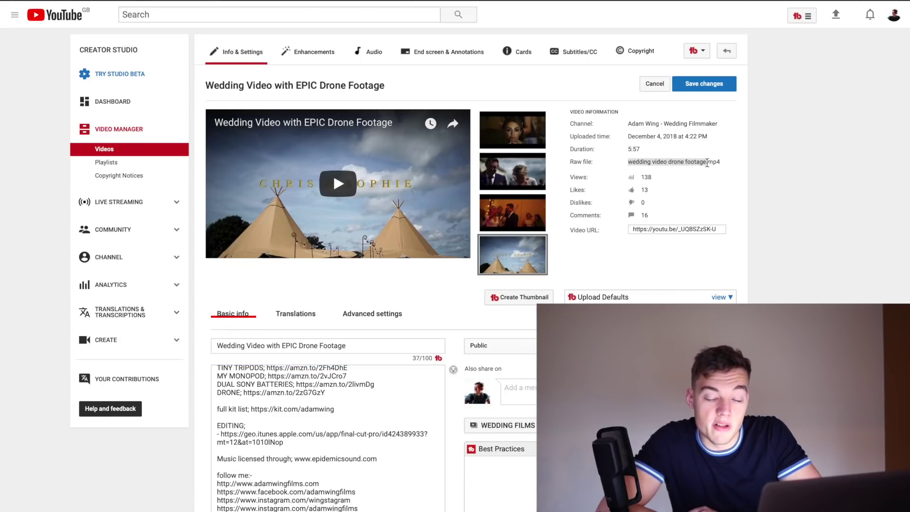
scroll(521, 199, down, 2)
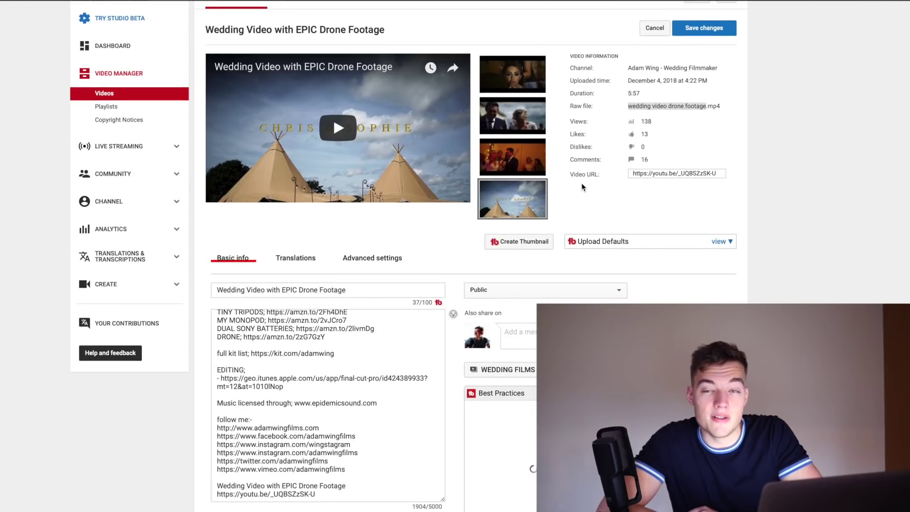
scroll(657, 139, up, 2)
double_click(321, 345)
Review the description, tag list and Tag Tools suggestions once more for matching keywords
scroll(317, 301, down, 4)
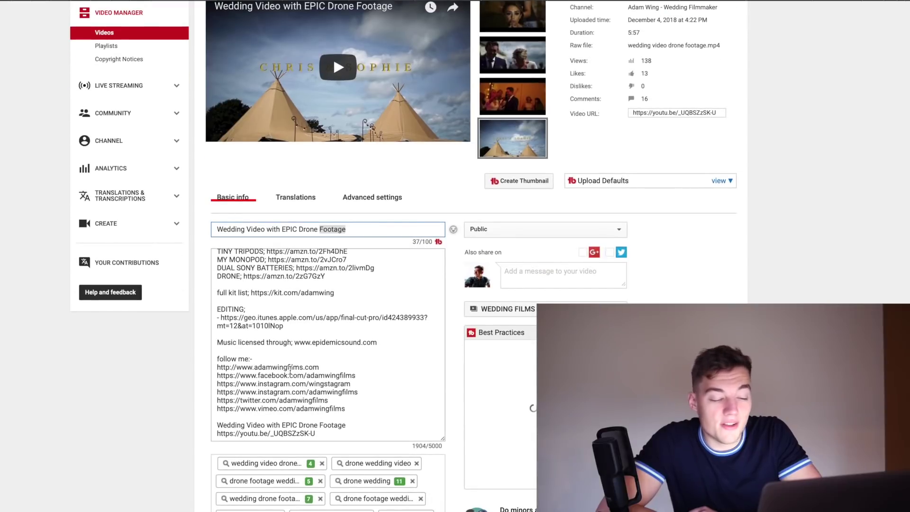
scroll(317, 301, down, 8)
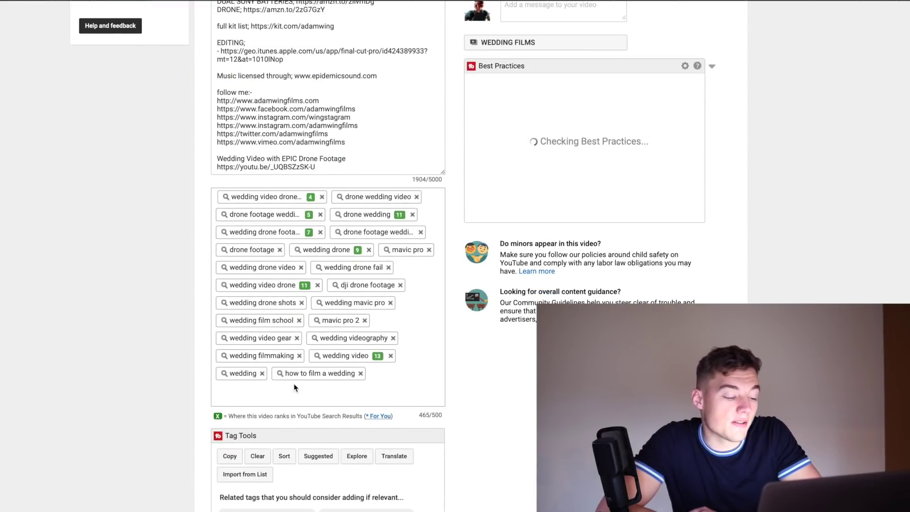
scroll(464, 268, down, 6)
scroll(465, 269, up, 14)
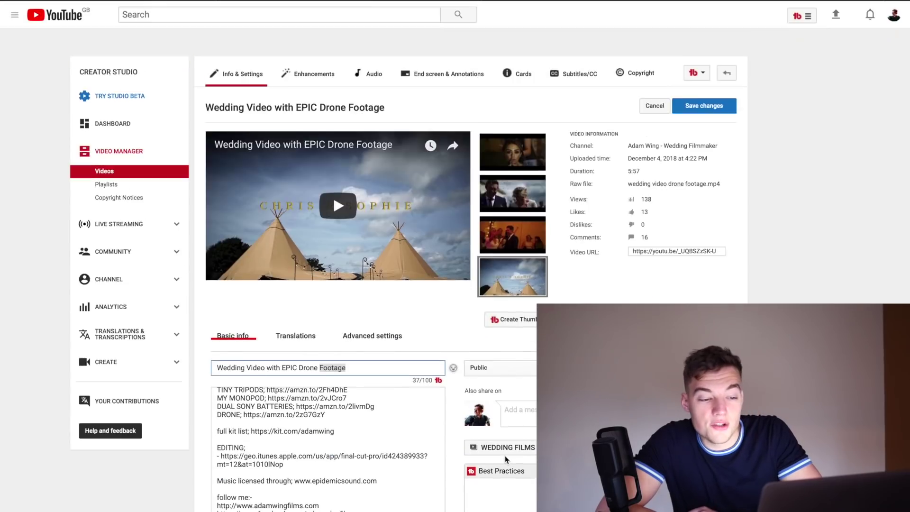
scroll(505, 456, down, 1)
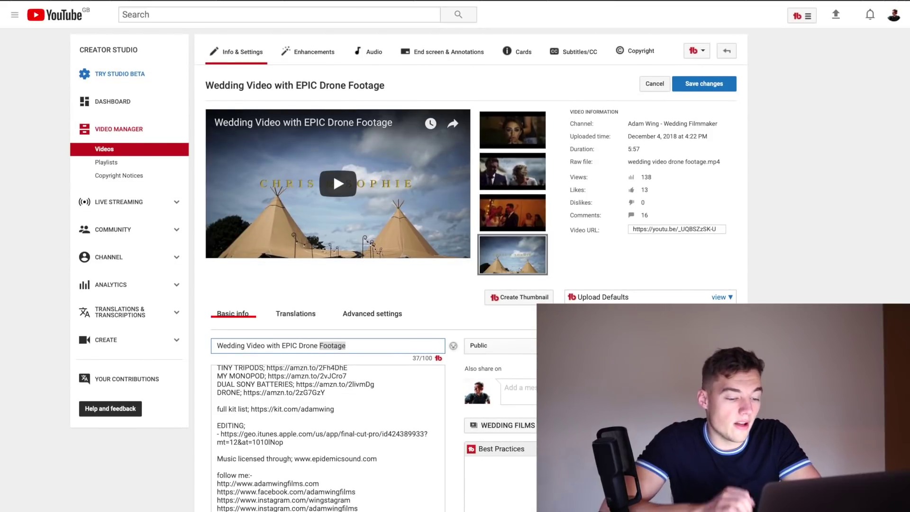
scroll(334, 172, down, 12)
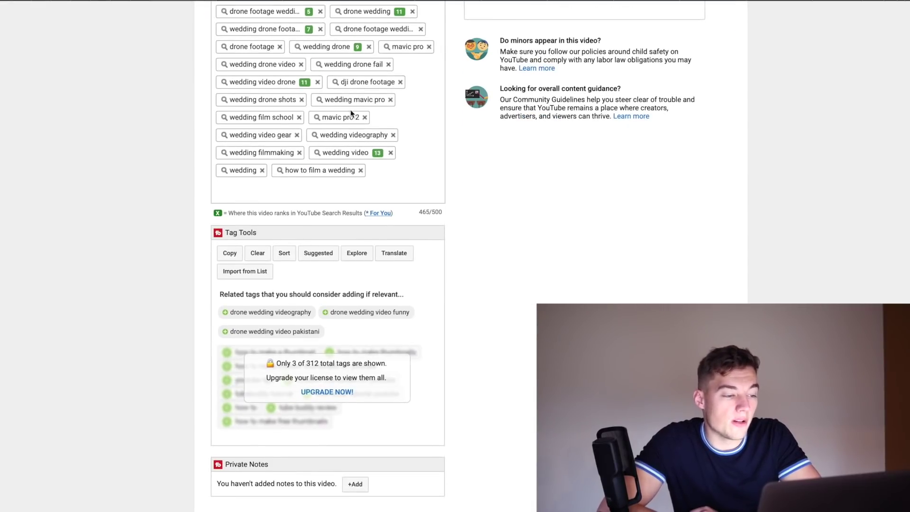
scroll(350, 110, up, 4)
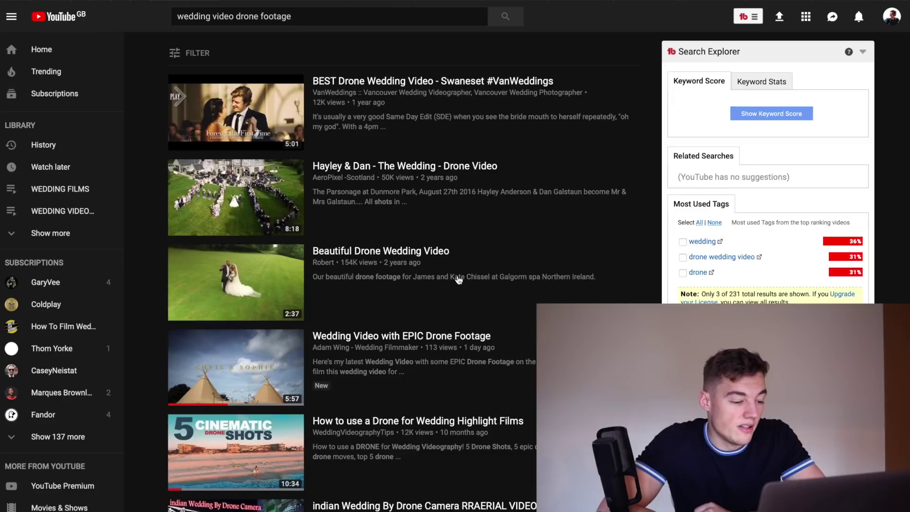
Search YouTube for "combermere abbey" and look through the listed videos
scroll(461, 278, down, 2)
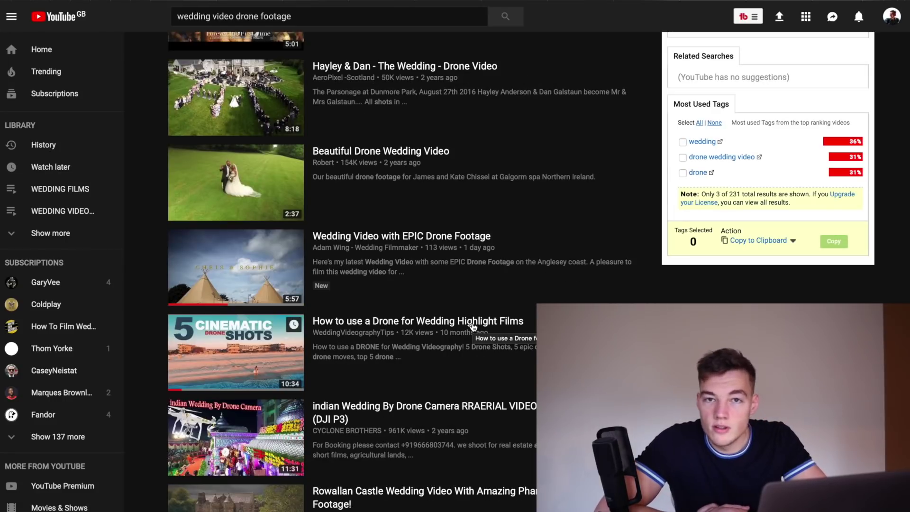
scroll(406, 167, up, 2)
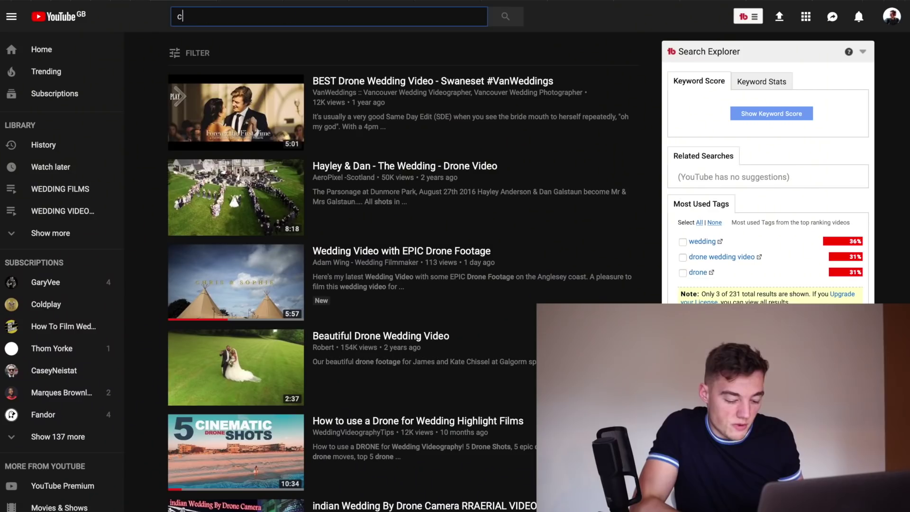
text(comber)
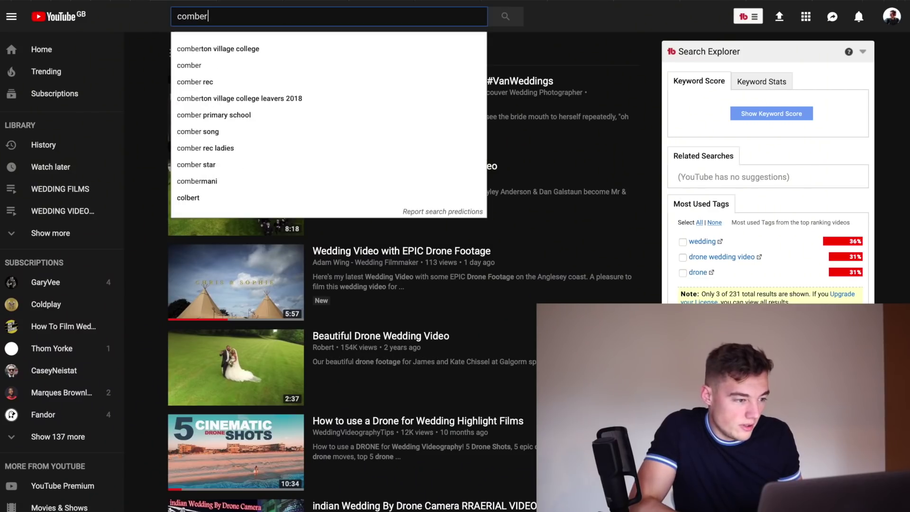
text(mere abbey)
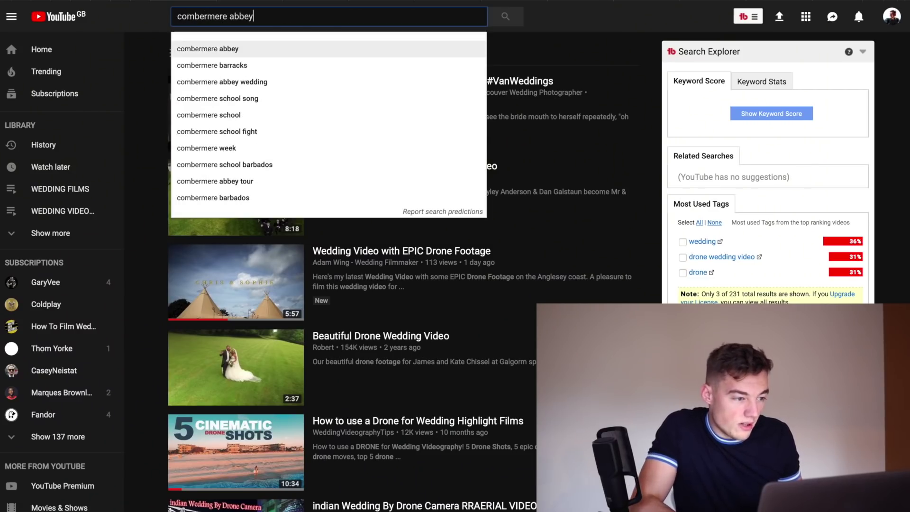
key(Return)
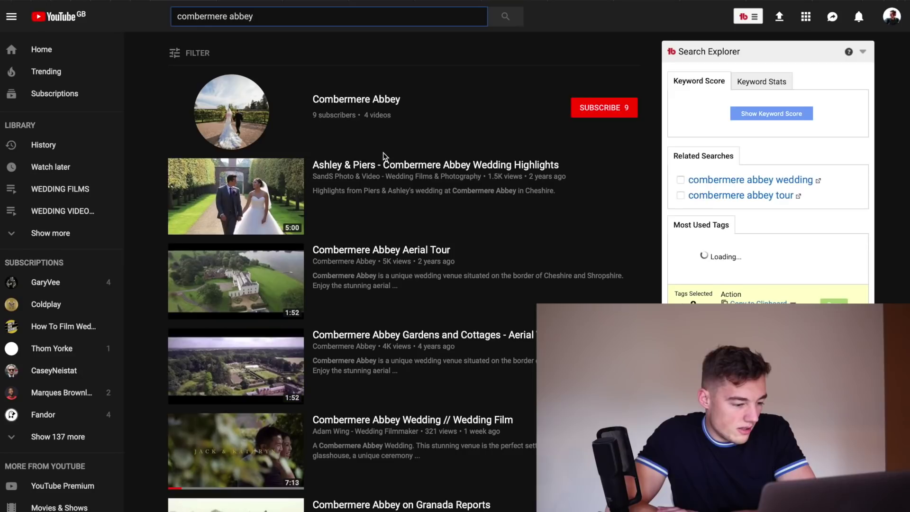
scroll(333, 278, down, 3)
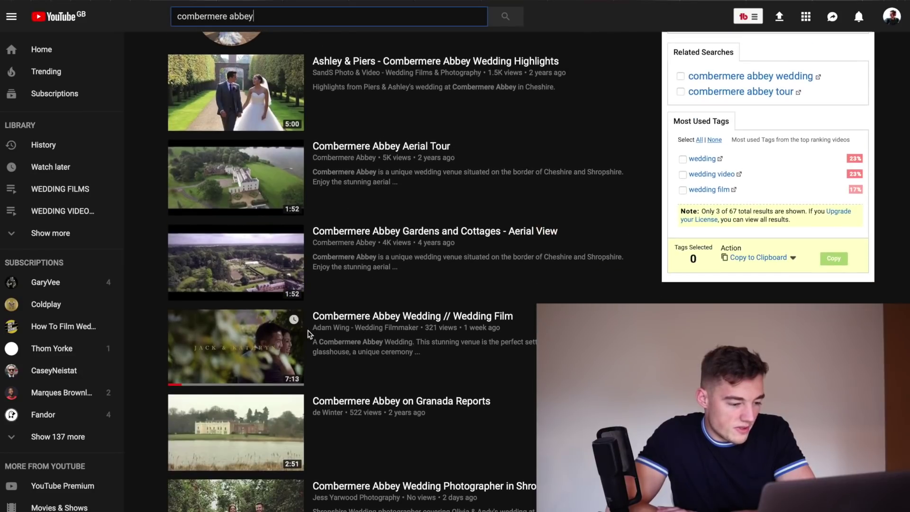
Search YouTube for "liverpool town hall wedding"
text(liver)
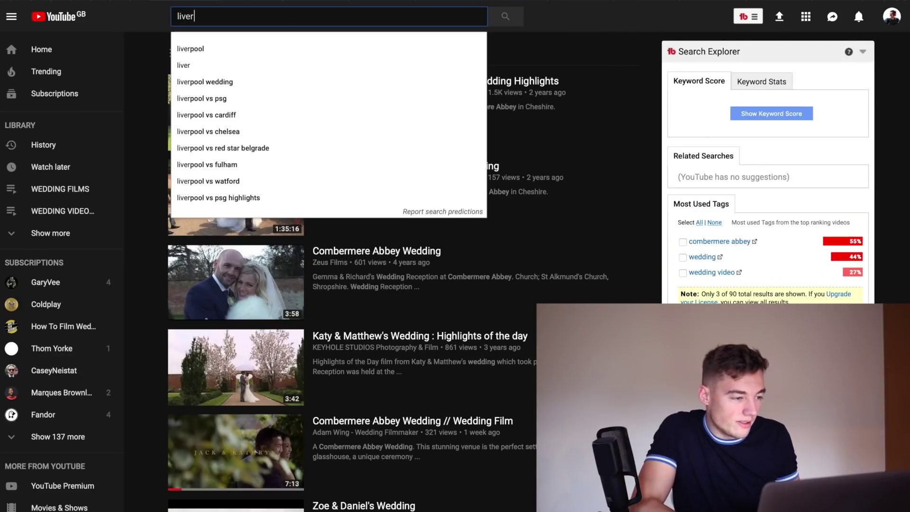
text(pool town a)
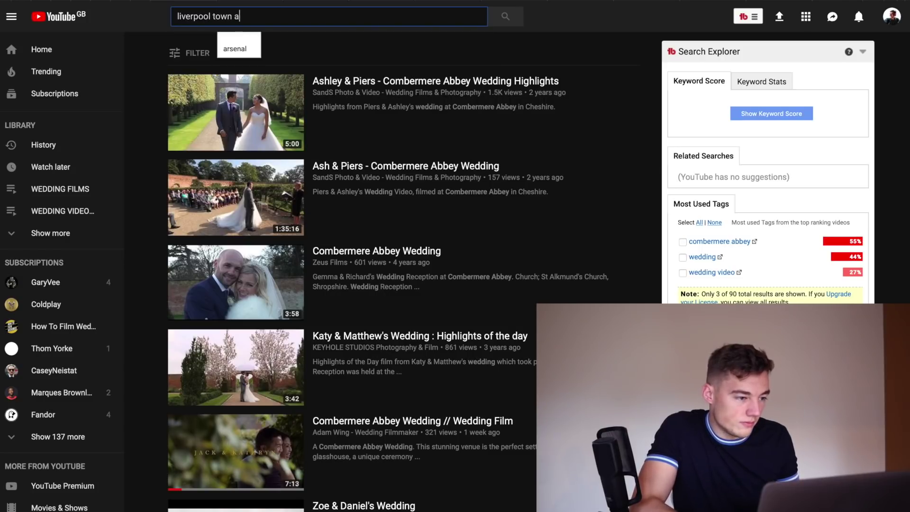
key(BackSpace)
text(ha)
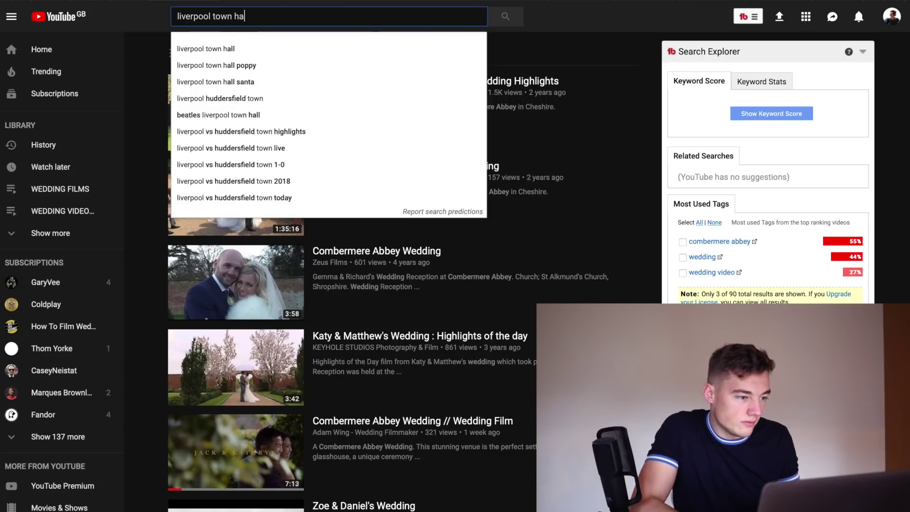
text(ll wedding)
key(Return)
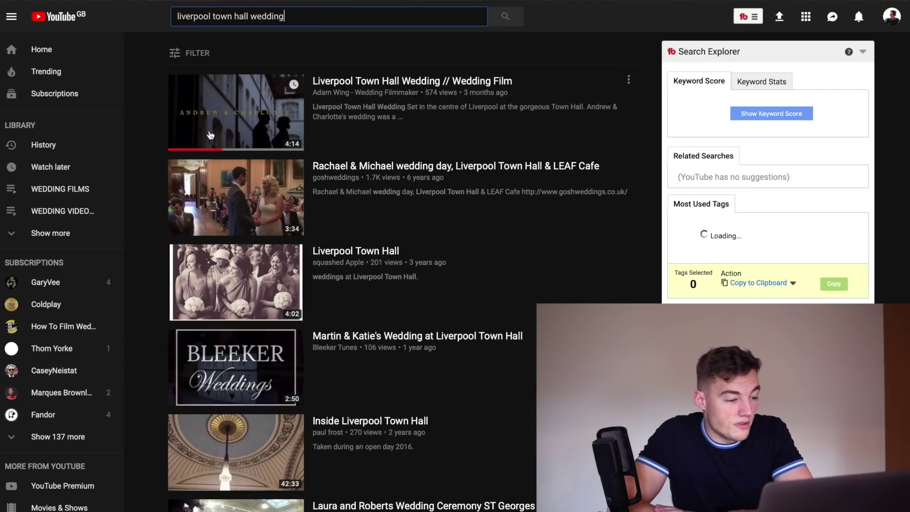
Search YouTube for "iscoyd park", and refine the search to "iscoyd park wedding"
key(ctrl+a)
text(iscoyd pa)
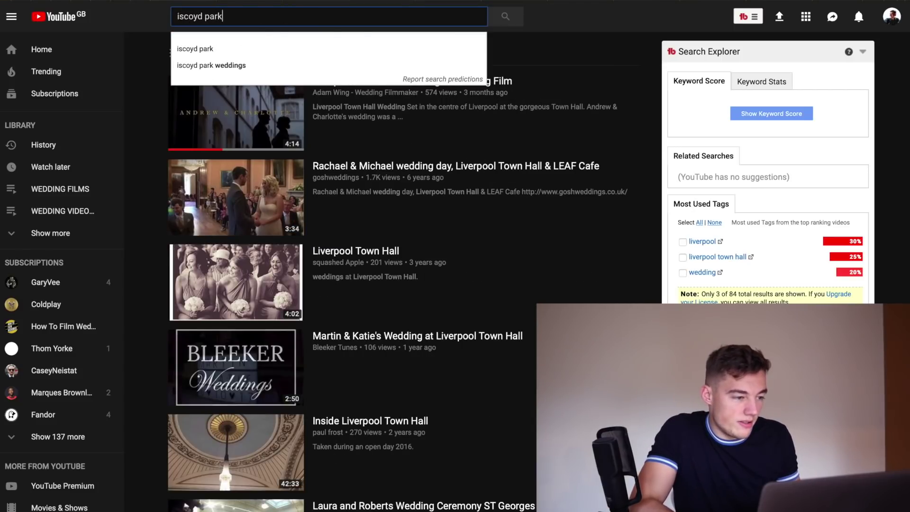
key(Return)
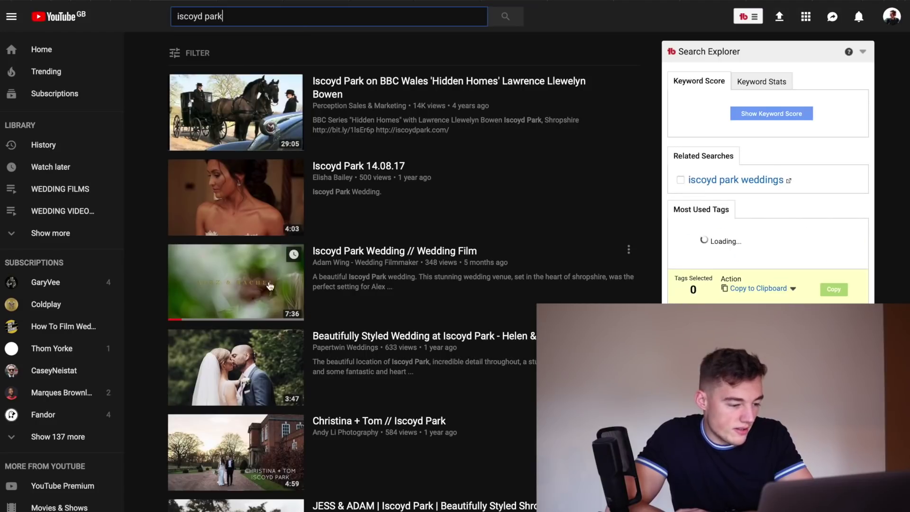
text(rk)
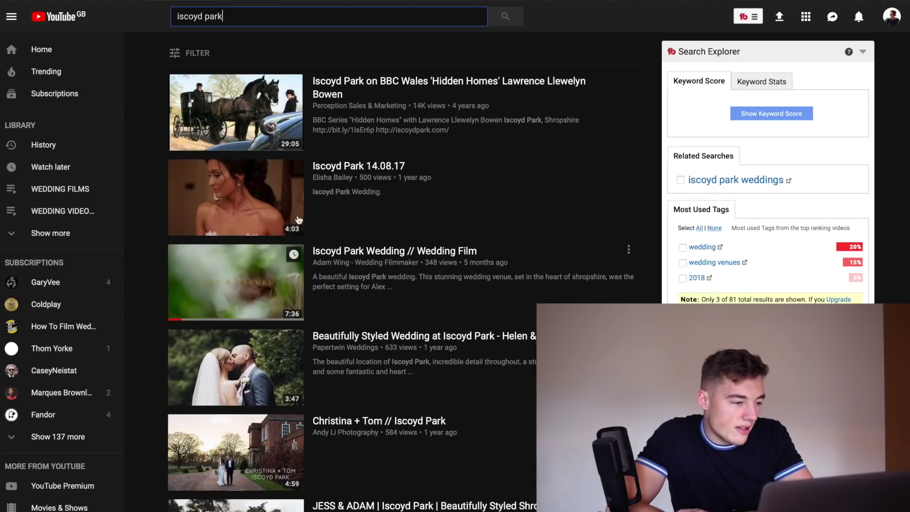
text( wedding)
key(Return)
Search YouTube for the suggested phrase "bride sings to groom"
text(bri)
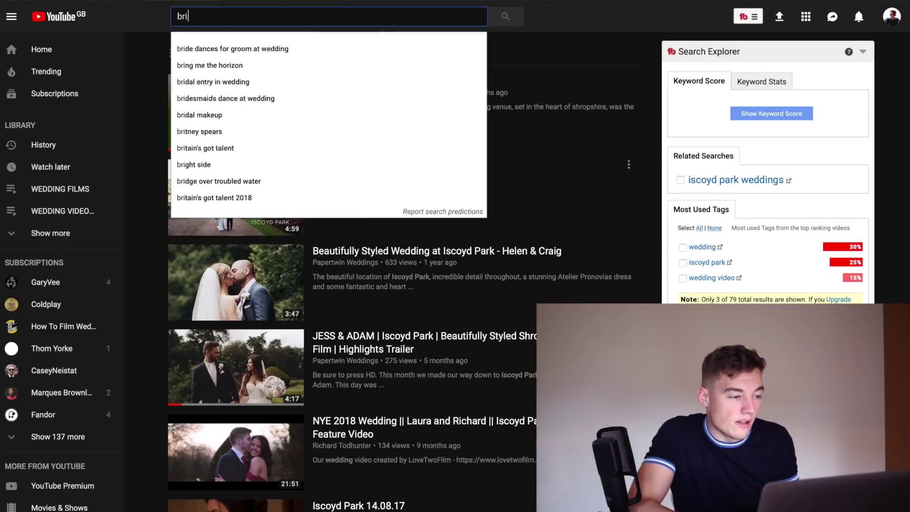
text(de sin)
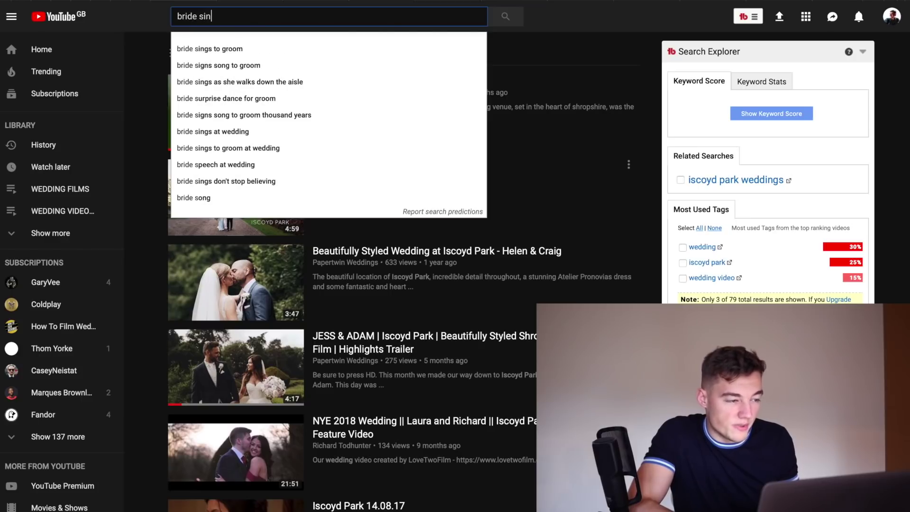
text(gs)
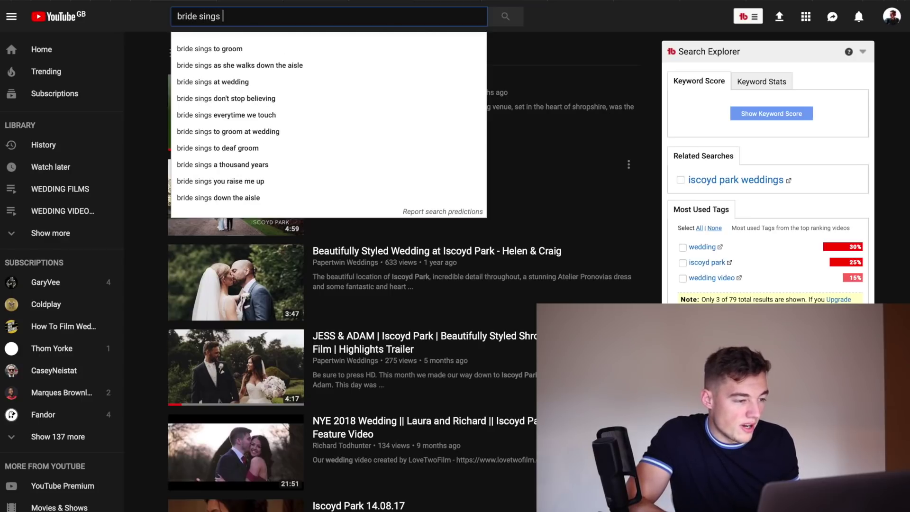
key(Down)
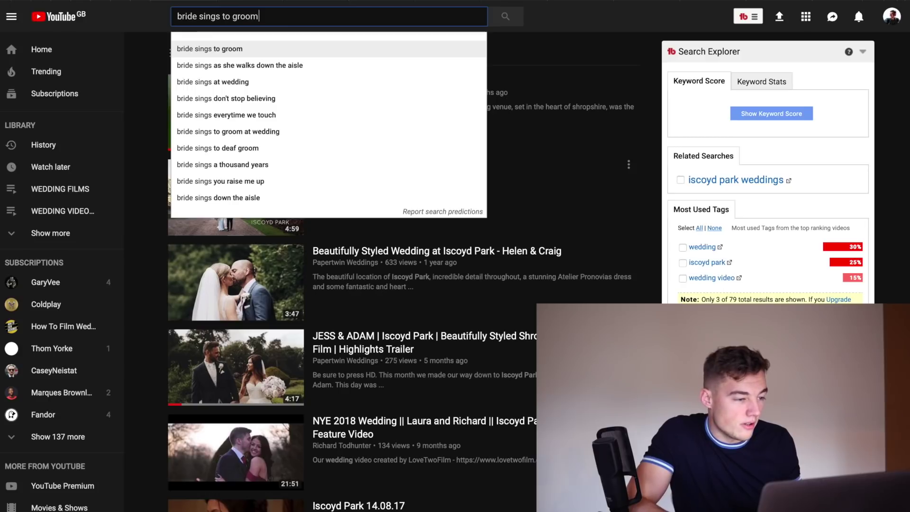
key(Return)
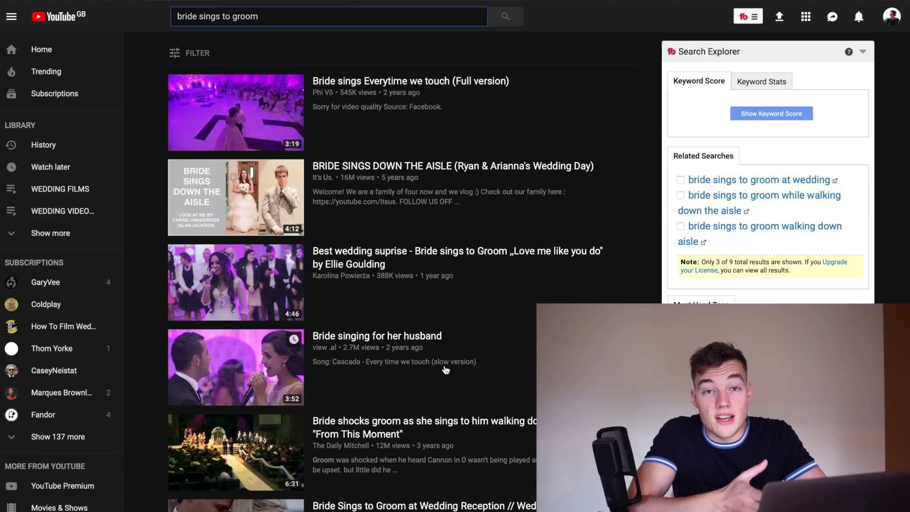
Show the keyword score for "bride sings to groom" and check the ranking videos in the results
click(774, 116)
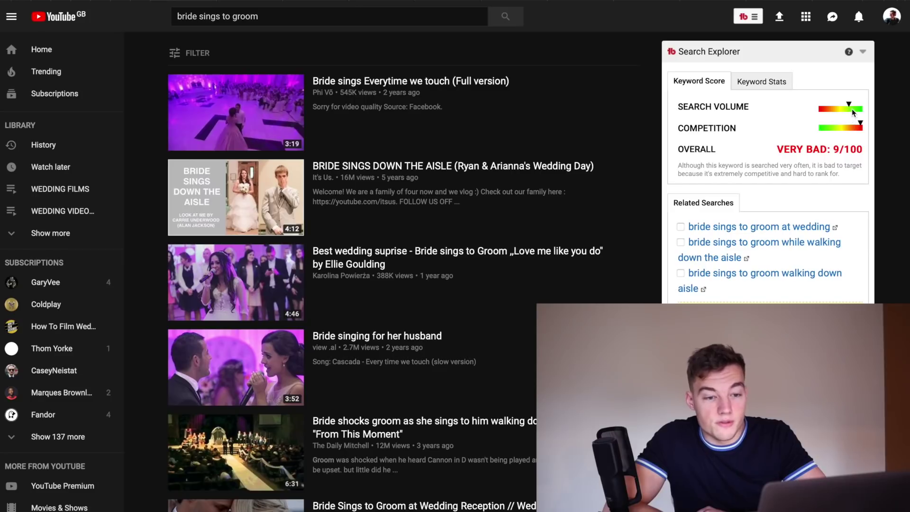
scroll(770, 150, down, 1)
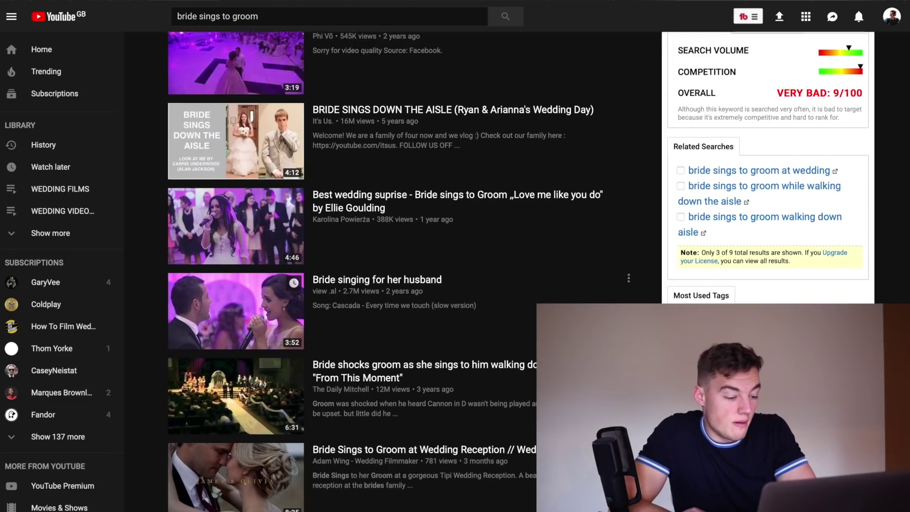
scroll(246, 465, up, 1)
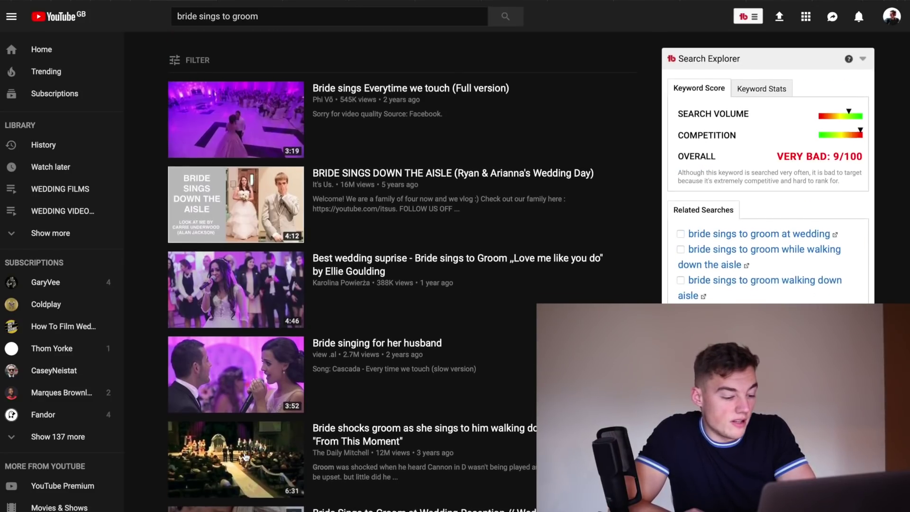
Extend the search to the suggested phrase "bride sings to groom at wedding reception"
click(271, 11)
text(at)
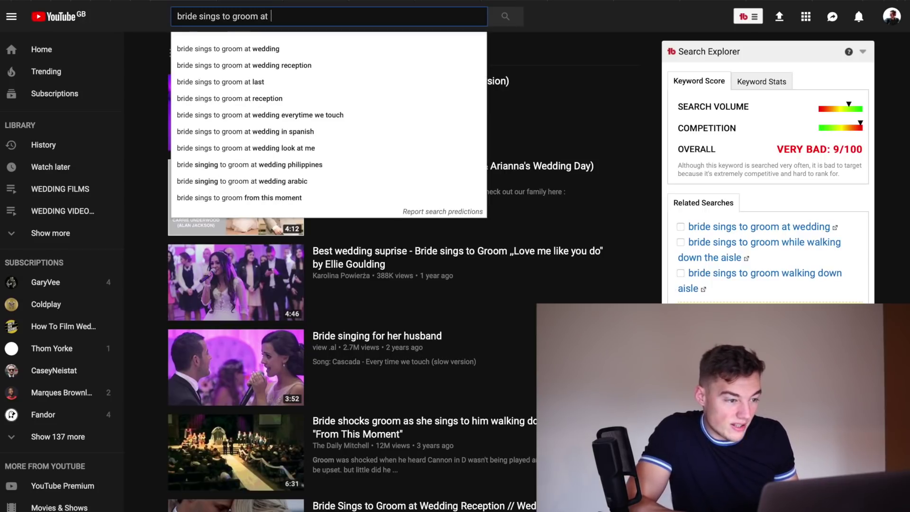
key(Down)
key(Down)
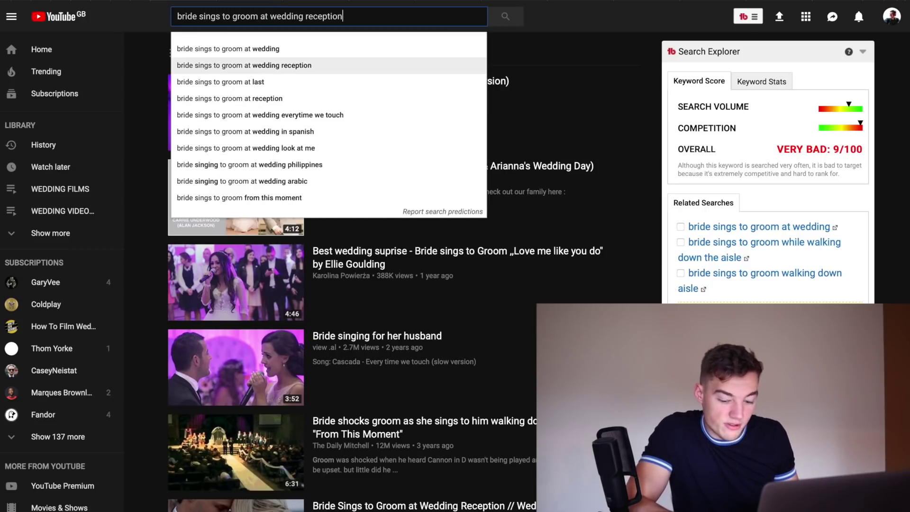
key(Return)
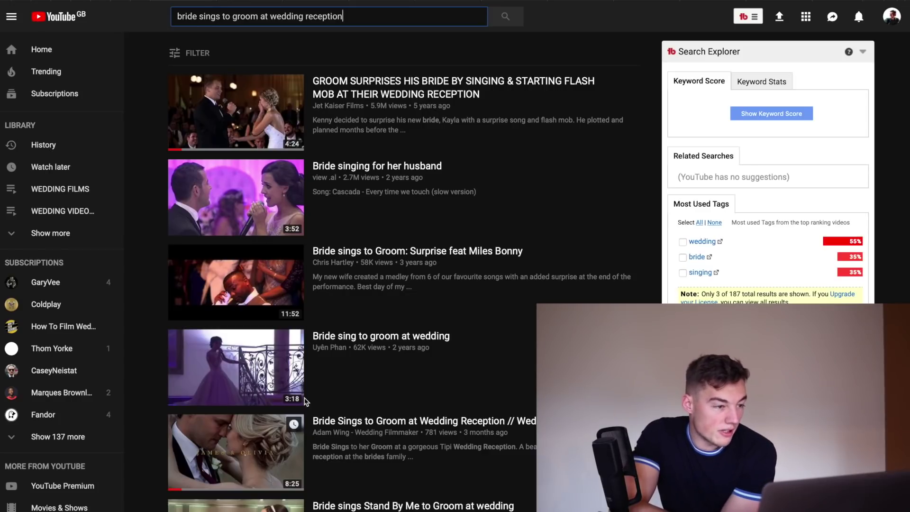
Search YouTube for "galu seaside", and refine the search to "galu seaside wedding"
triple_click(343, 12)
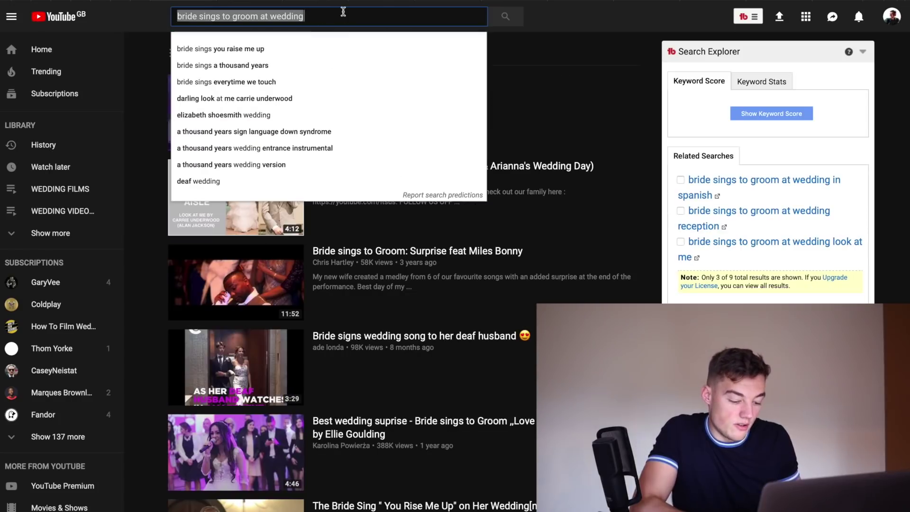
text(galu seaside)
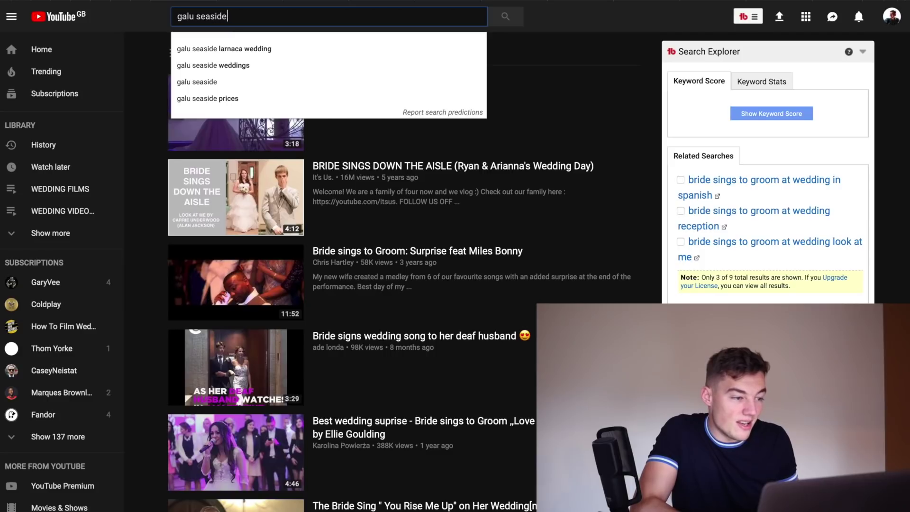
key(Return)
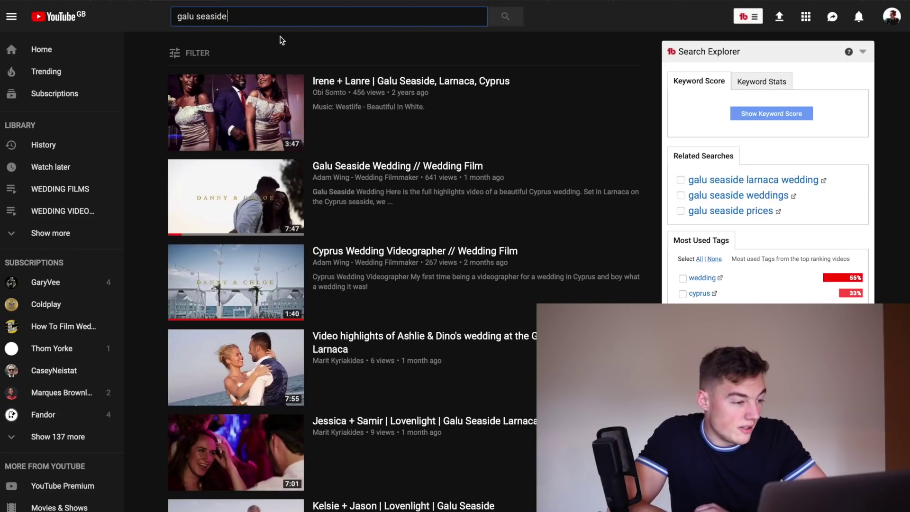
text(wed)
key(Return)
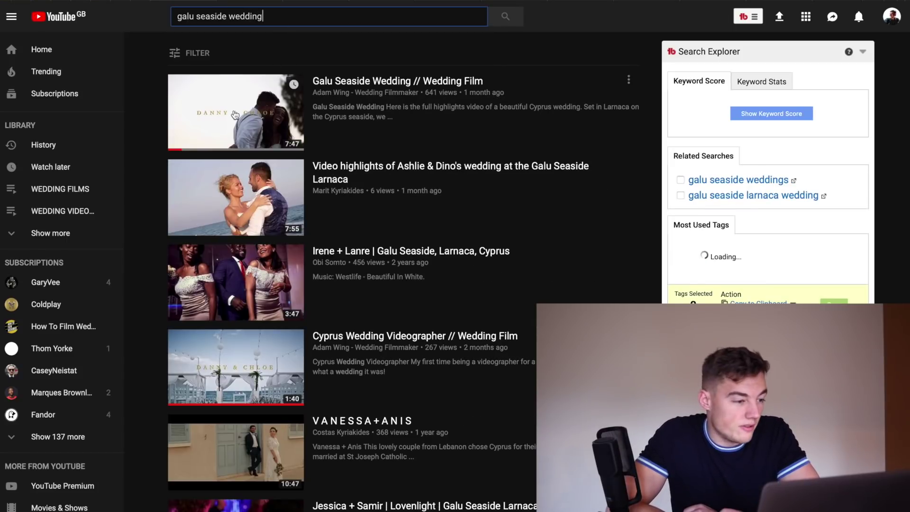
Run a Google web search for "galu seaside wedding" from the browser
drag(264, 17, 255, 6)
key(super+l)
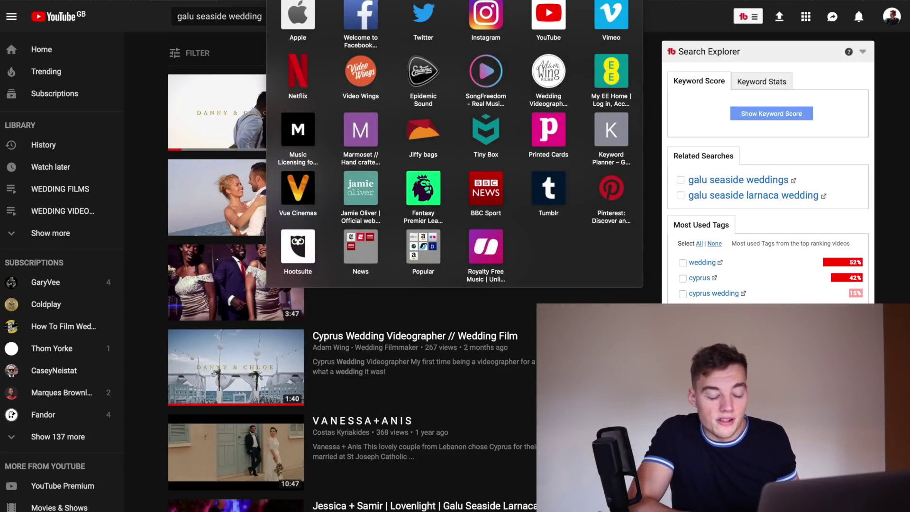
text(galu)
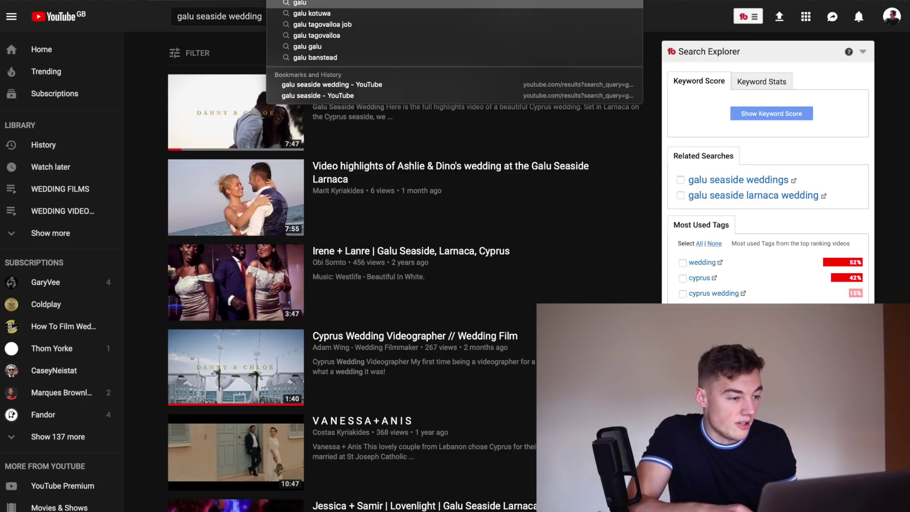
text( seasi)
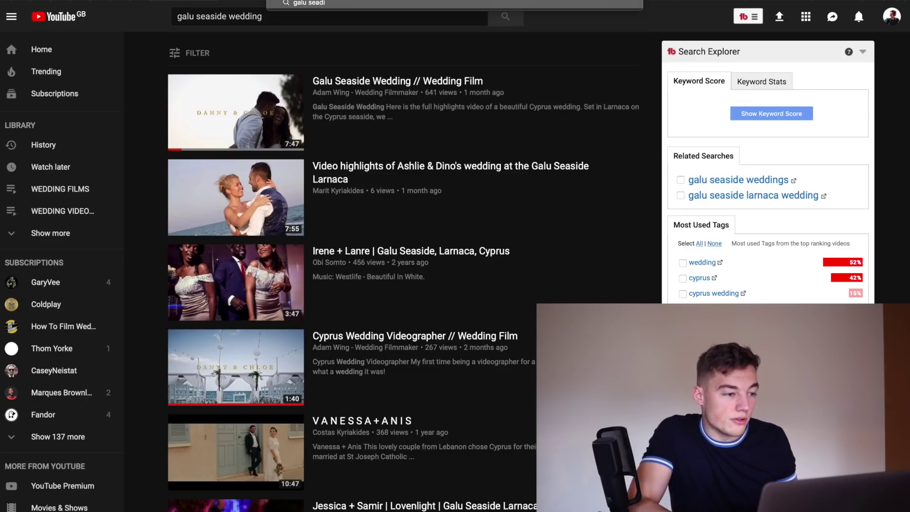
text(de wedding)
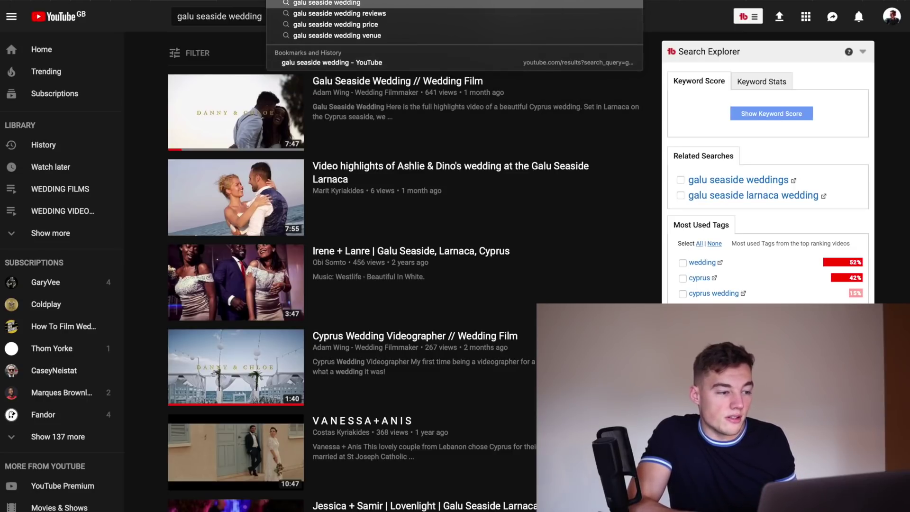
key(Return)
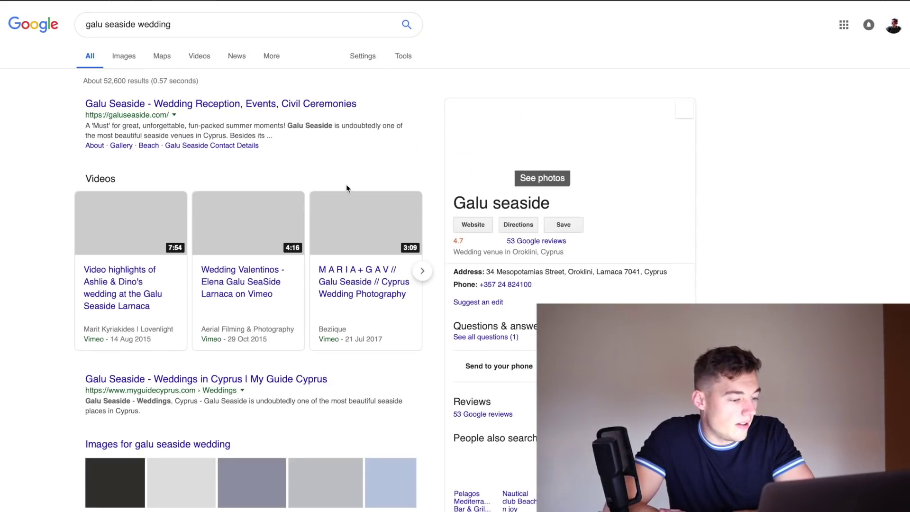
Look through the Google results and advance the Videos carousel to its next set of videos
scroll(346, 137, up, 1)
scroll(346, 138, down, 1)
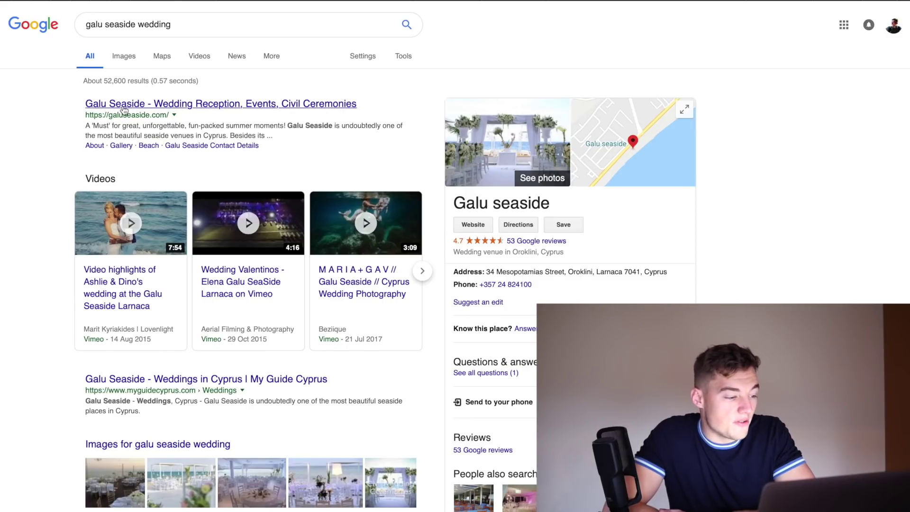
click(422, 270)
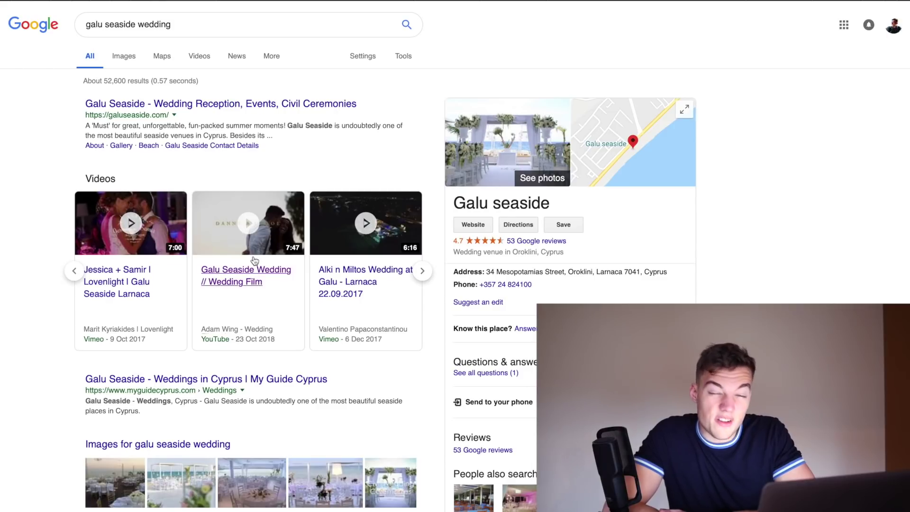
Browse back and forth between the first two sets of the Videos carousel, and skim the other results for "galu seaside wedding"
click(422, 272)
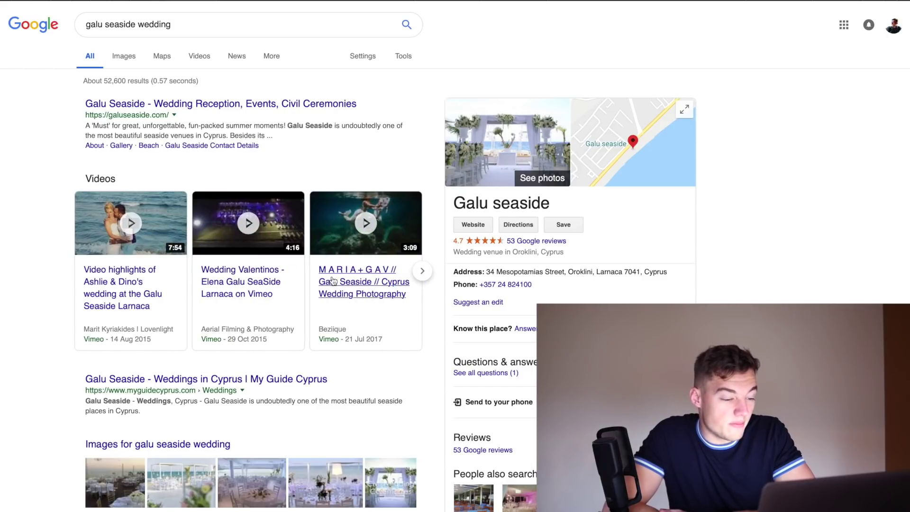
click(422, 271)
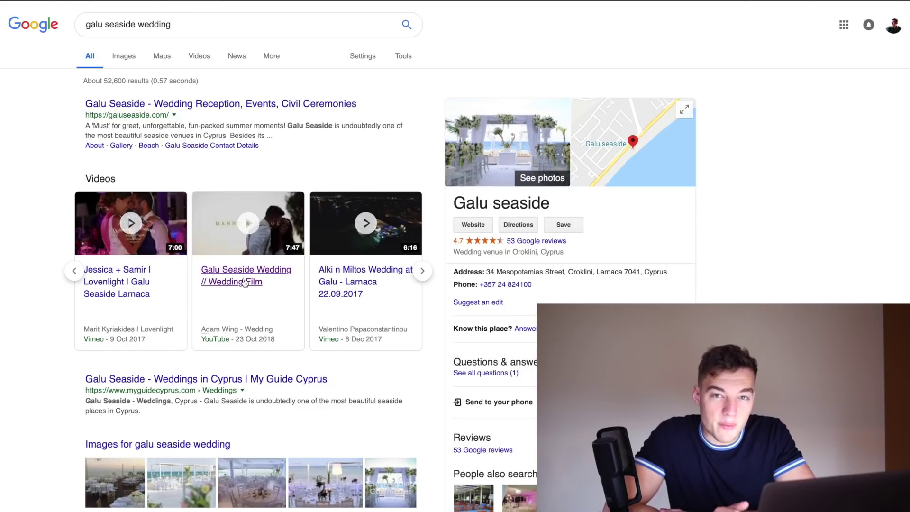
click(75, 271)
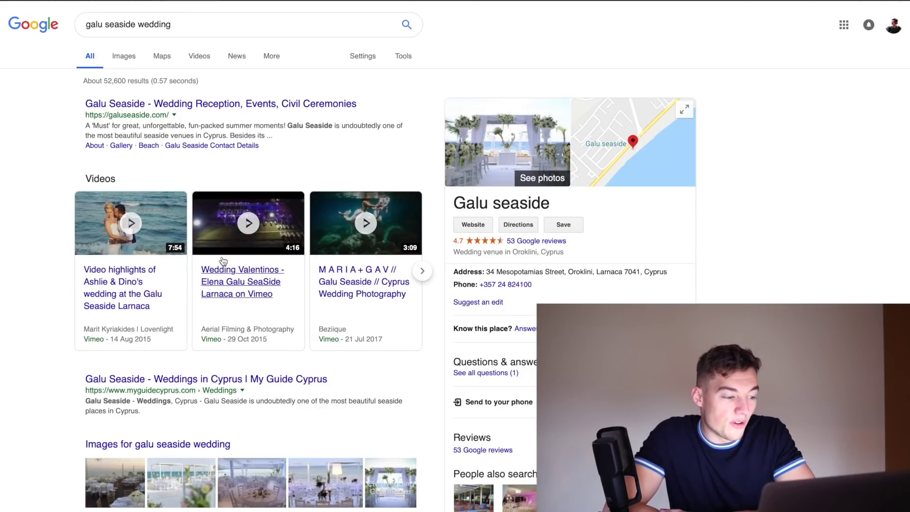
click(422, 270)
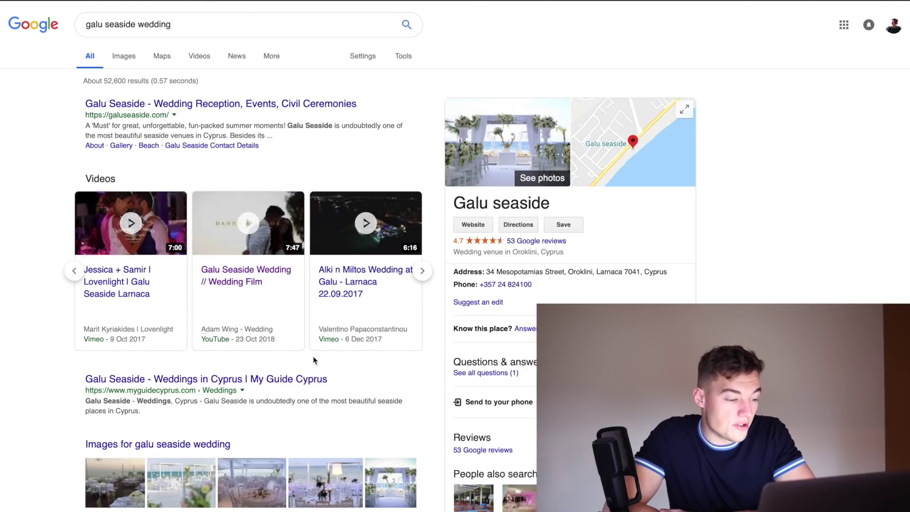
scroll(312, 351, down, 15)
scroll(310, 342, up, 15)
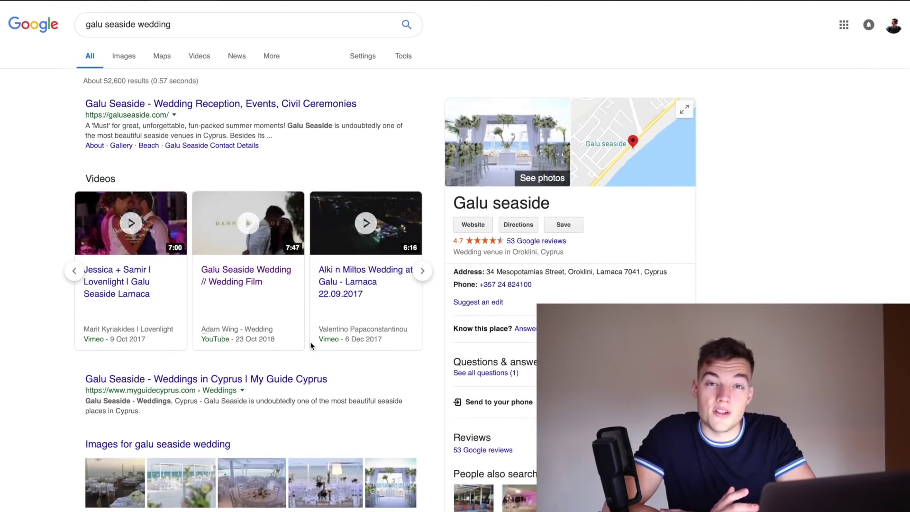
Select the word "wedding" in the Google search query
drag(138, 24, 215, 20)
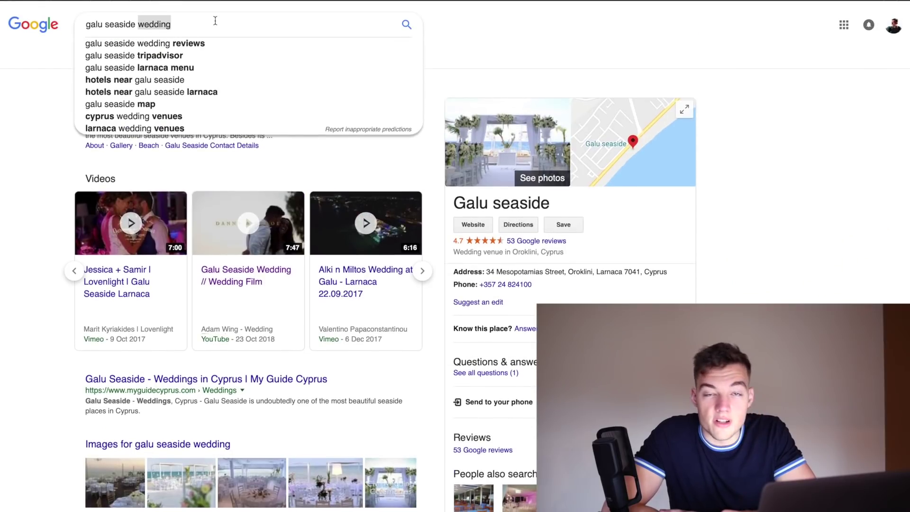